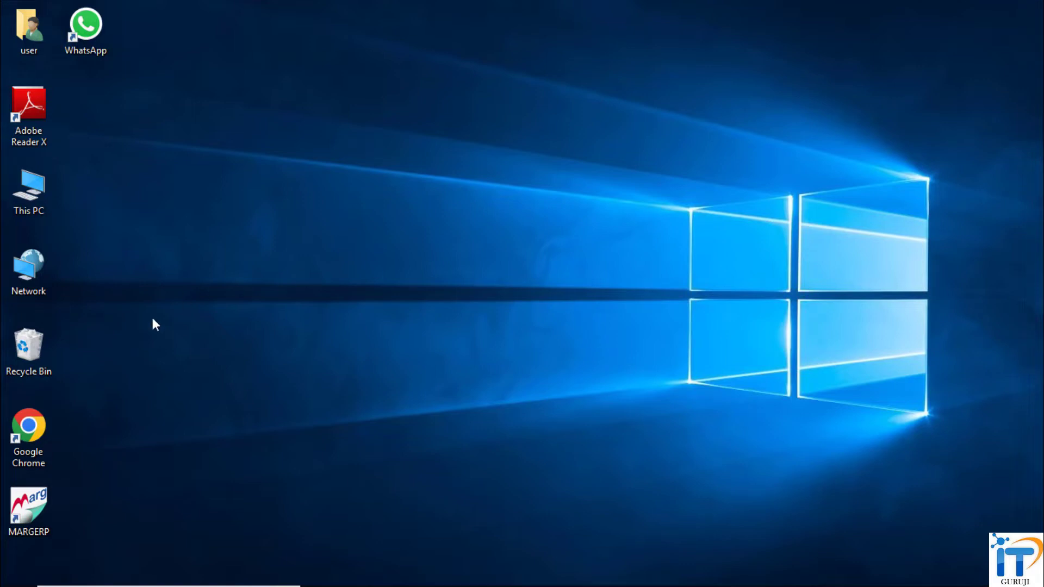
# Launch Chrome with the existing profile and go to Google Drive's My Drive page.
pyautogui.doubleClick(17, 437)
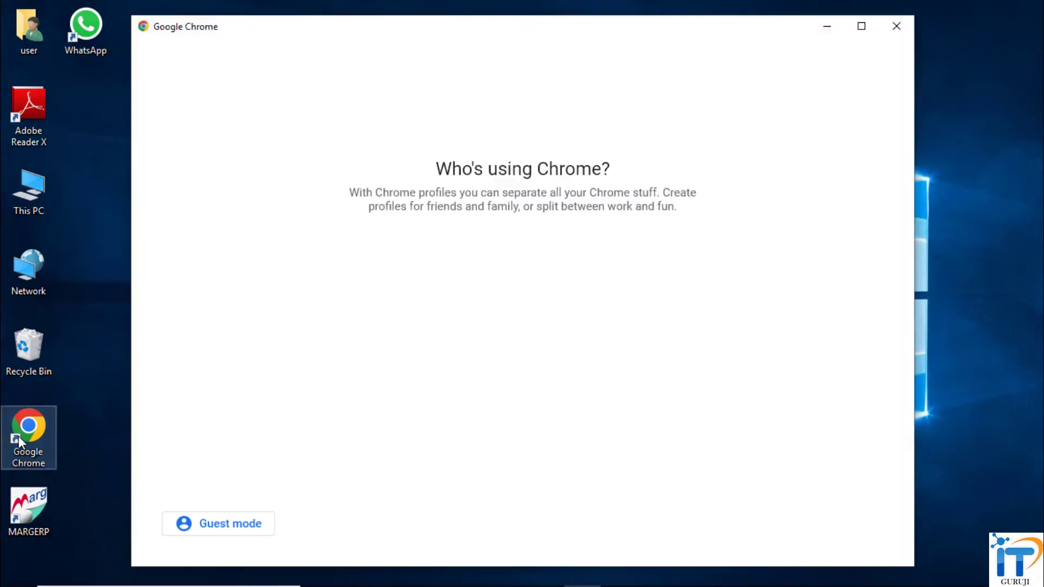
pyautogui.click(356, 383)
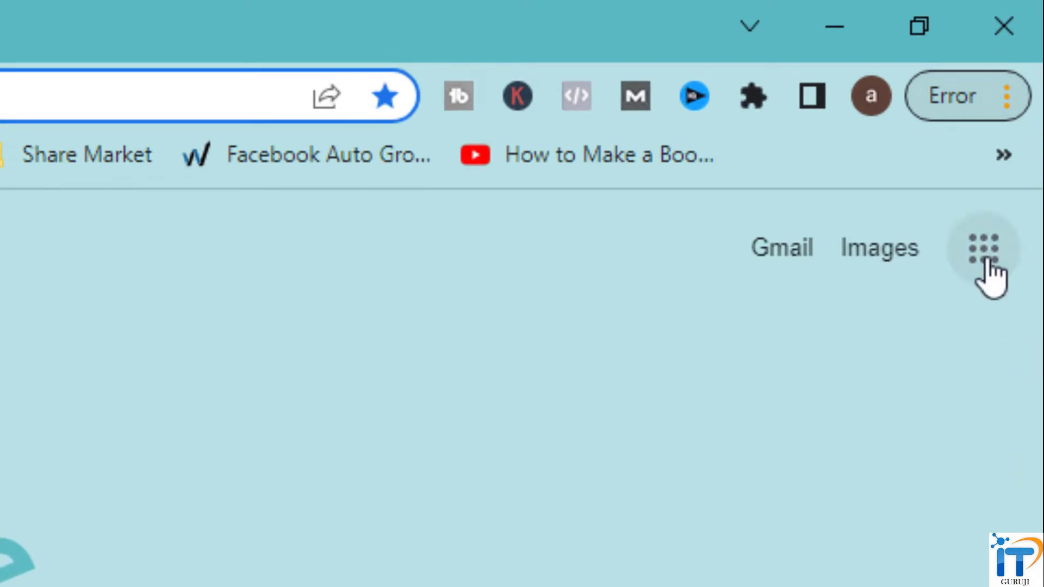
pyautogui.click(986, 260)
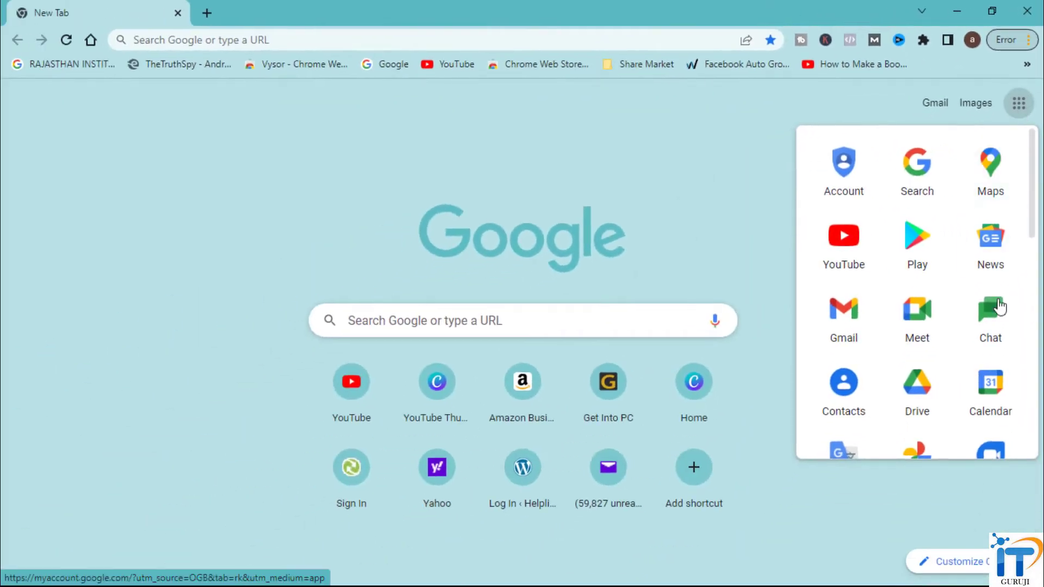
pyautogui.click(926, 394)
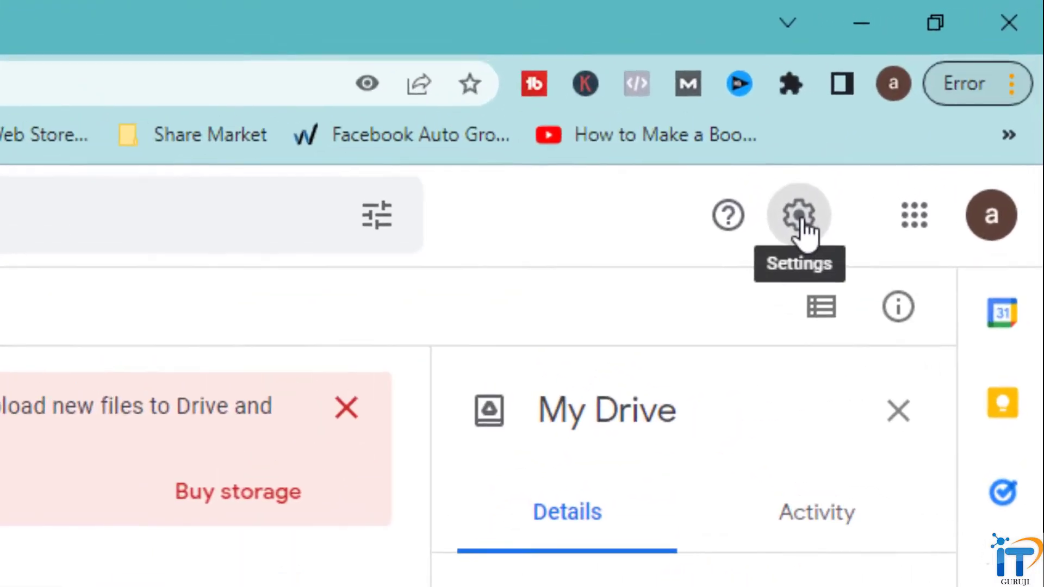
pyautogui.click(886, 141)
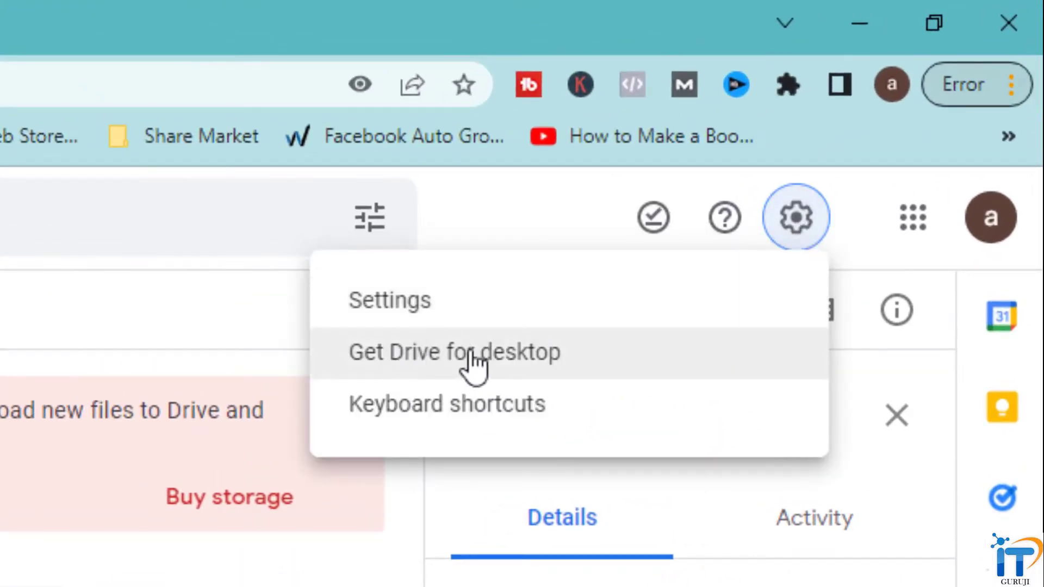
# Download GoogleDriveSetup.exe from the Drive for desktop page into Downloads and run it.
pyautogui.click(585, 356)
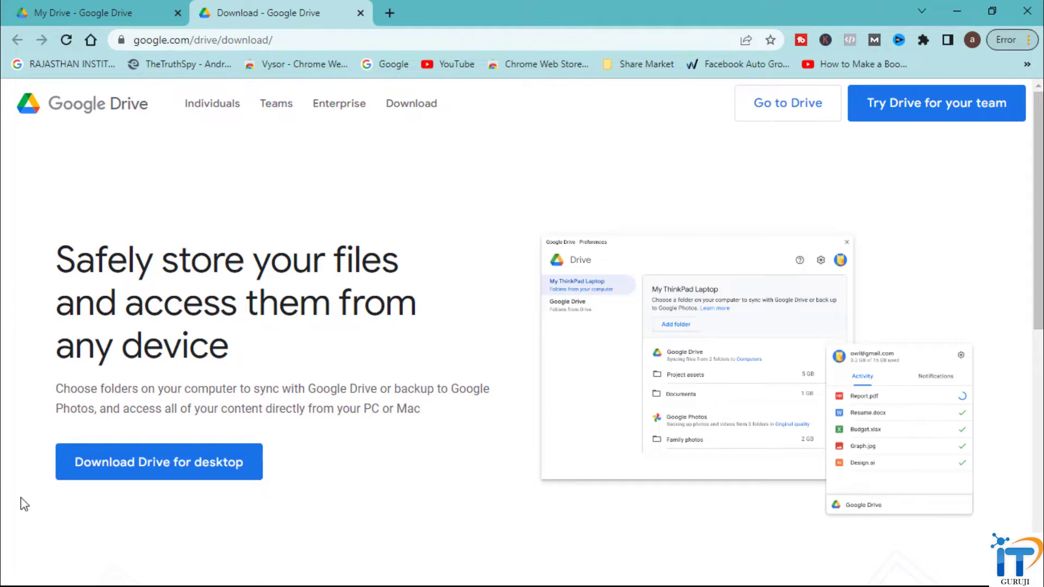
pyautogui.click(197, 474)
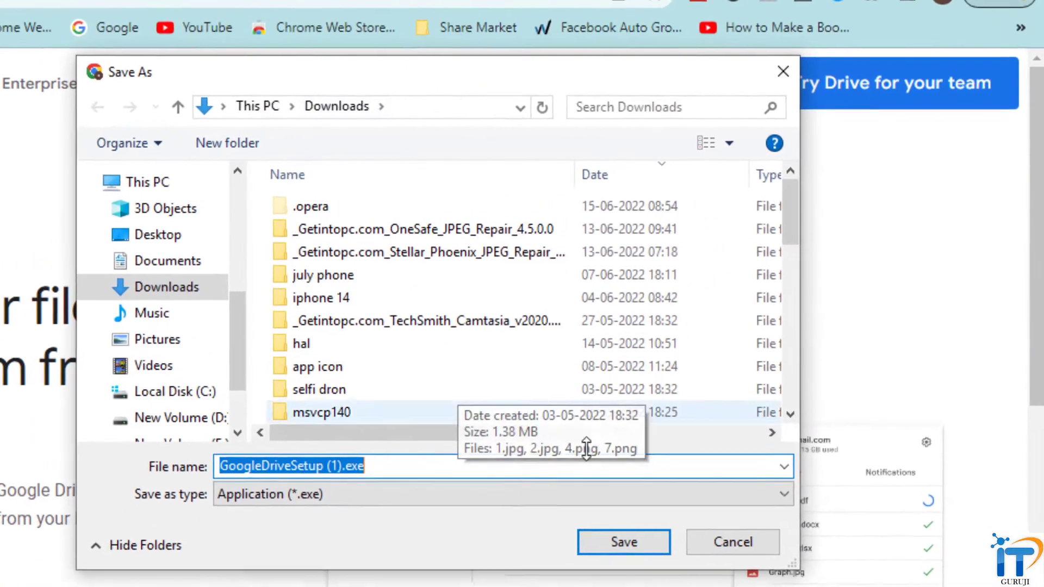
pyautogui.click(621, 544)
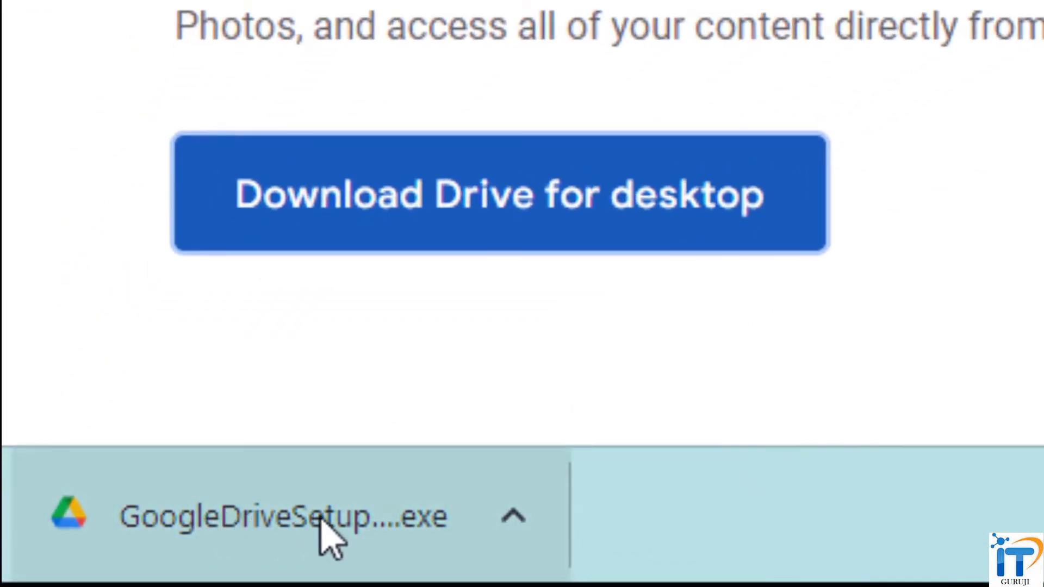
pyautogui.click(320, 519)
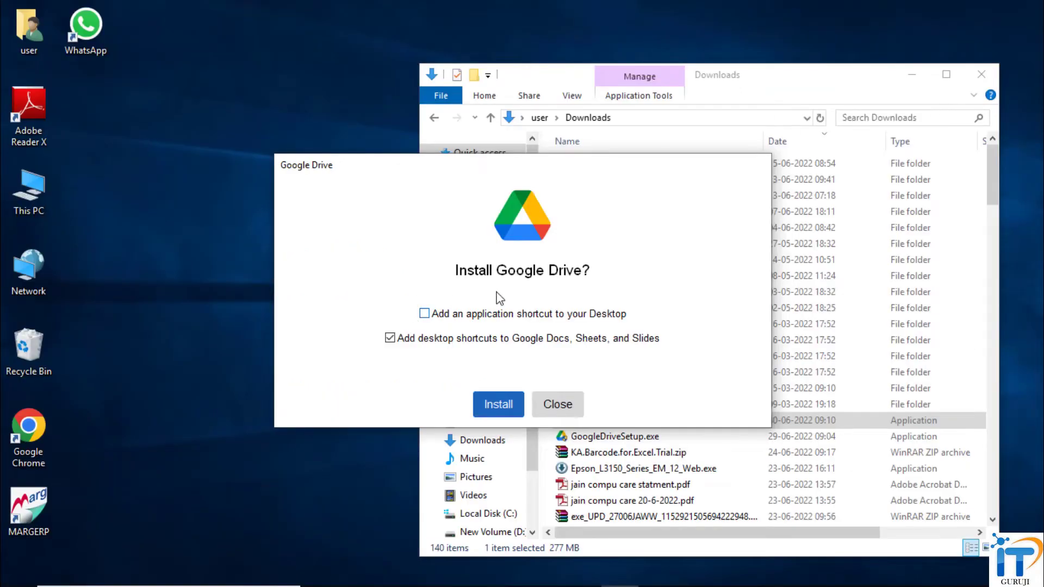
# Install Drive for desktop with the desktop application shortcut option ticked, then close the installer.
pyautogui.click(911, 74)
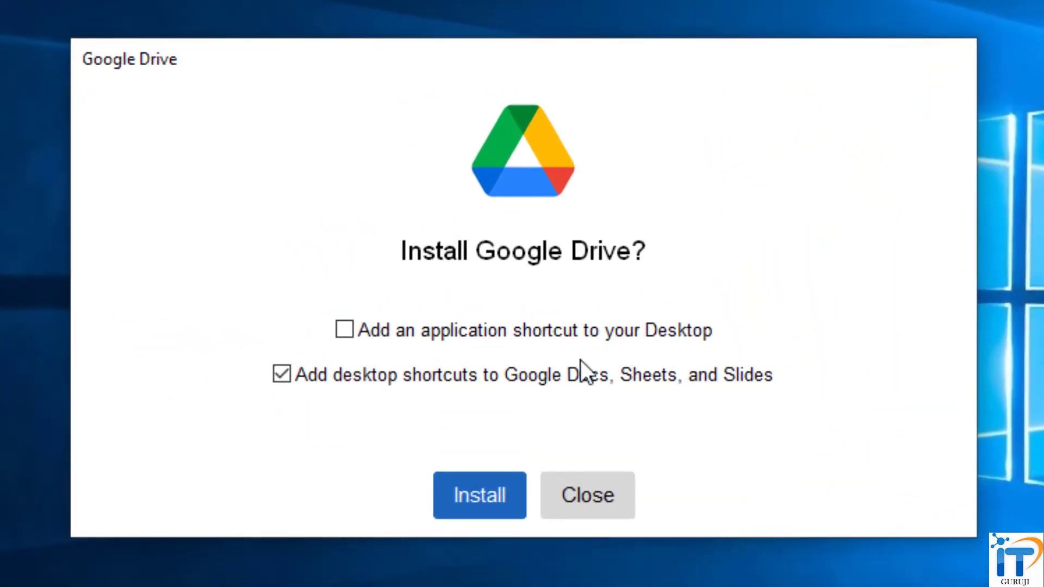
pyautogui.click(346, 329)
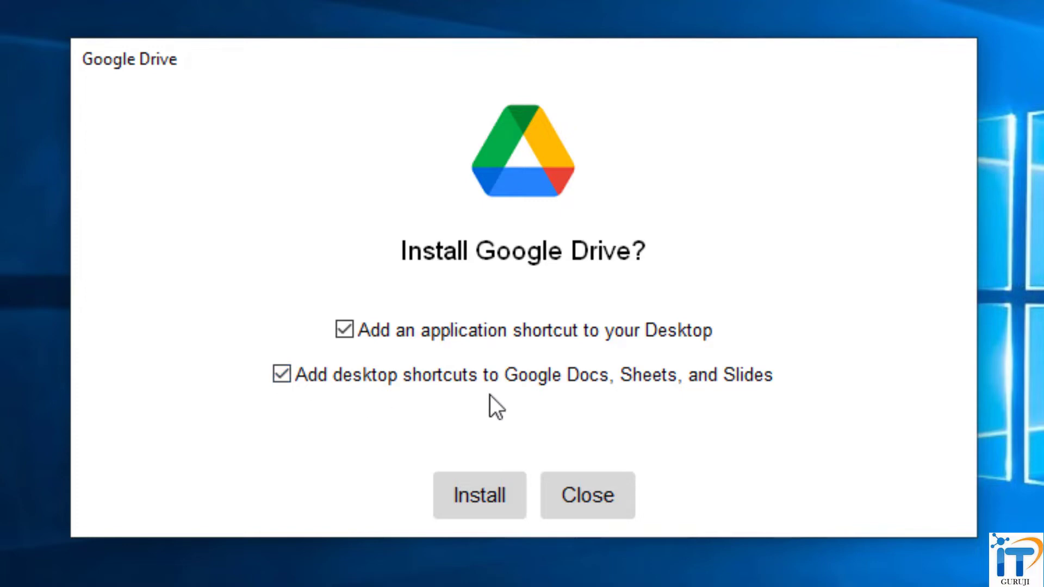
pyautogui.click(494, 504)
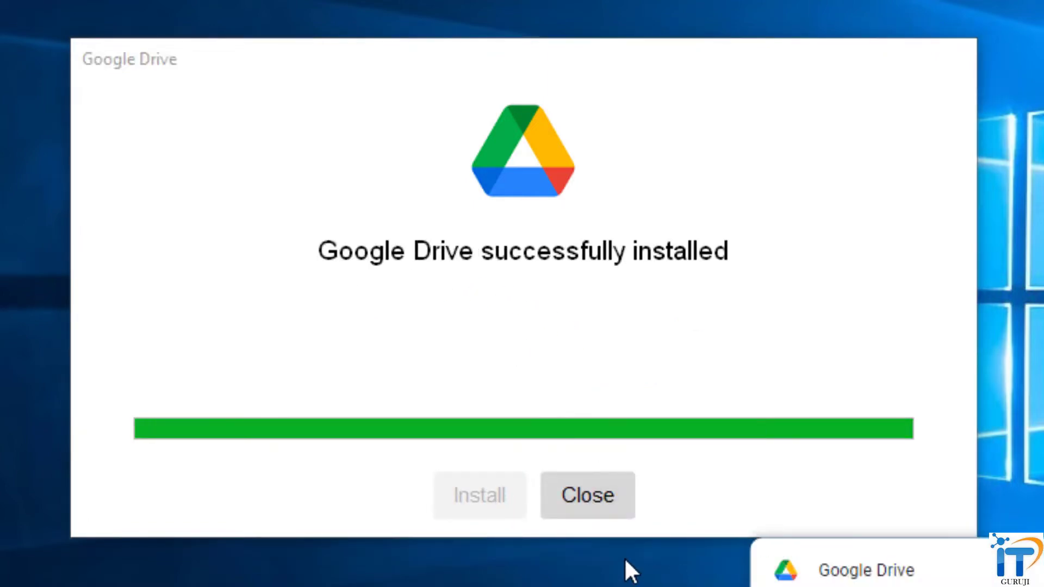
pyautogui.click(598, 499)
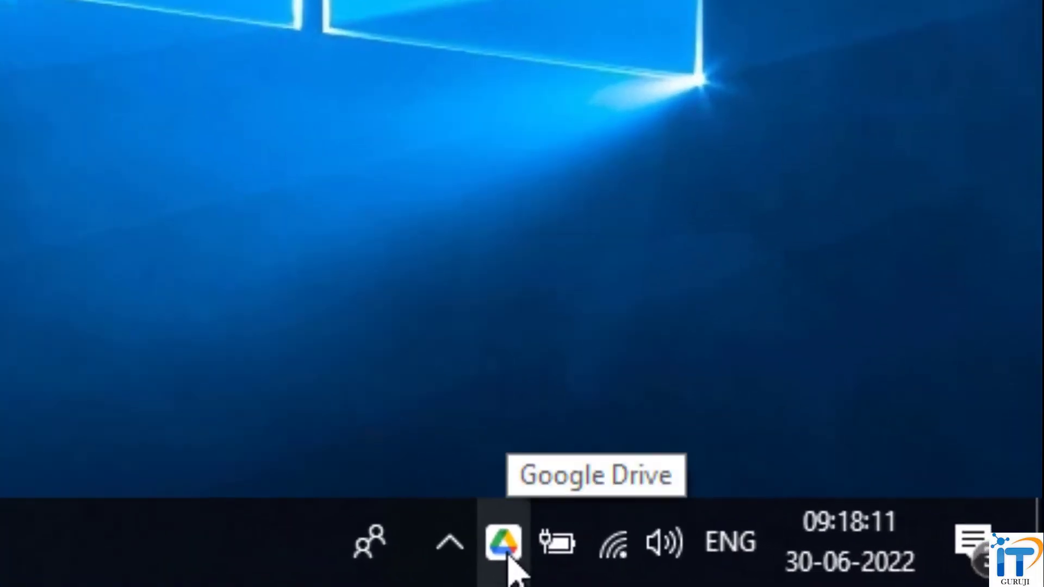
# Open Drive for desktop Preferences through the tray icon's settings gear.
pyautogui.click(506, 551)
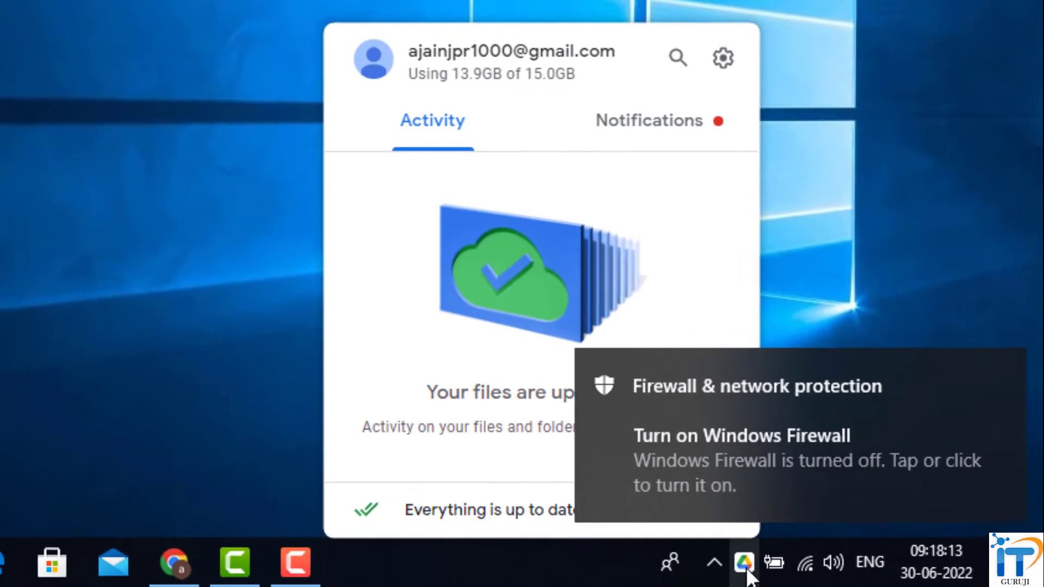
pyautogui.click(719, 60)
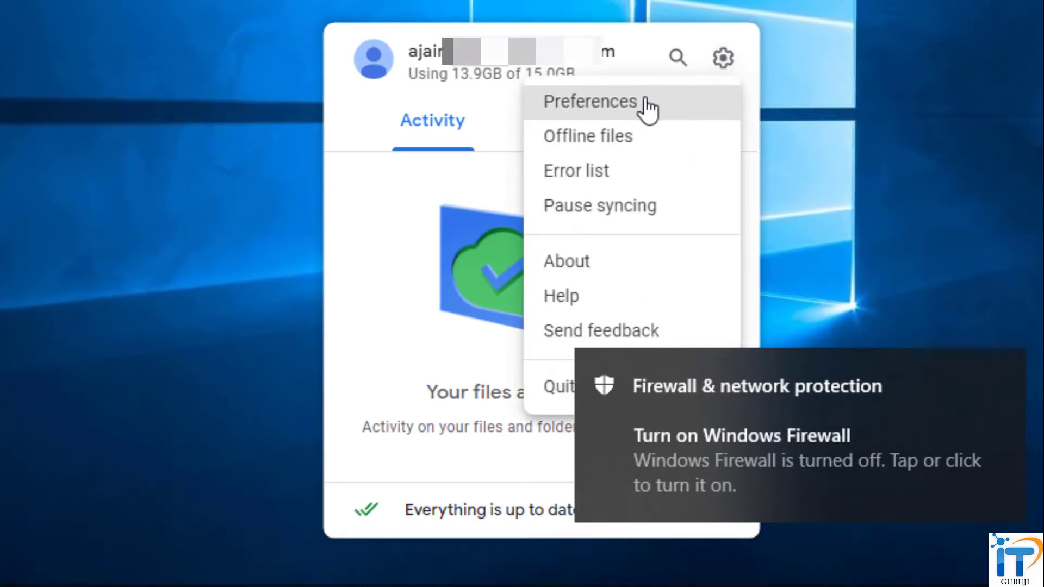
pyautogui.click(685, 104)
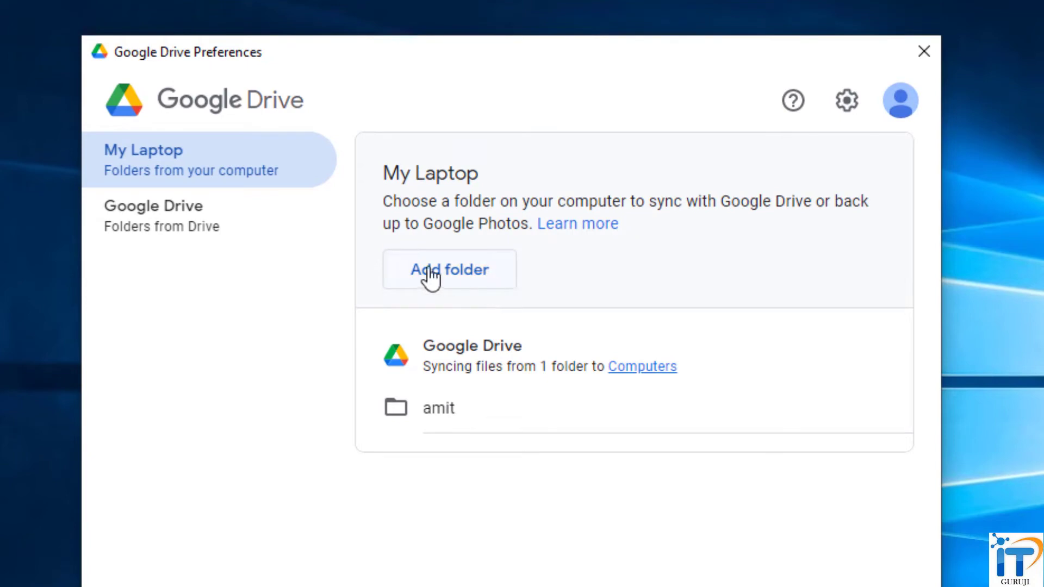
# Create a new Desktop folder, named with the user's name, to add as a synced folder.
pyautogui.click(485, 274)
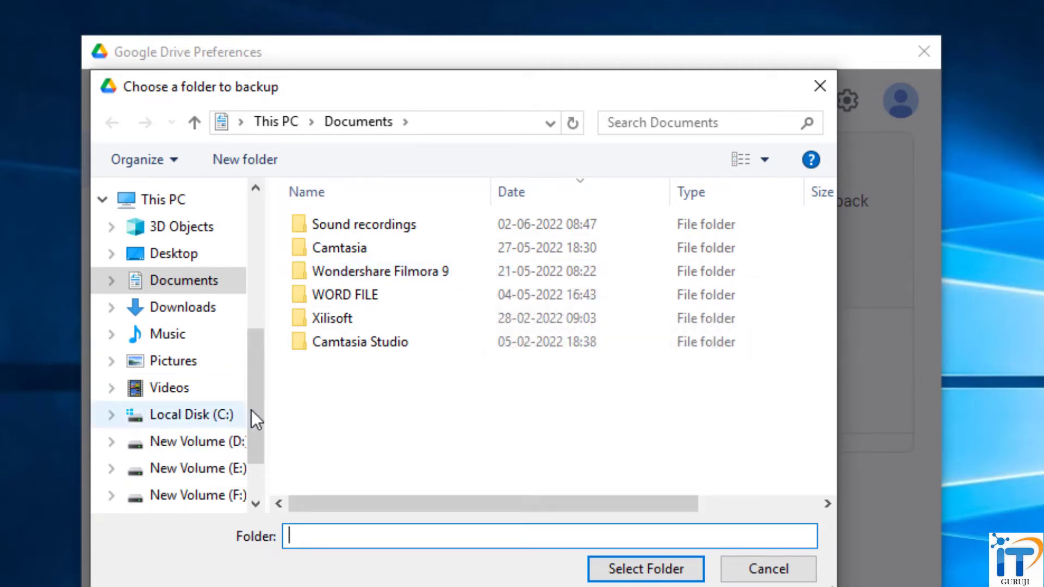
pyautogui.scroll(-1, 255, 409)
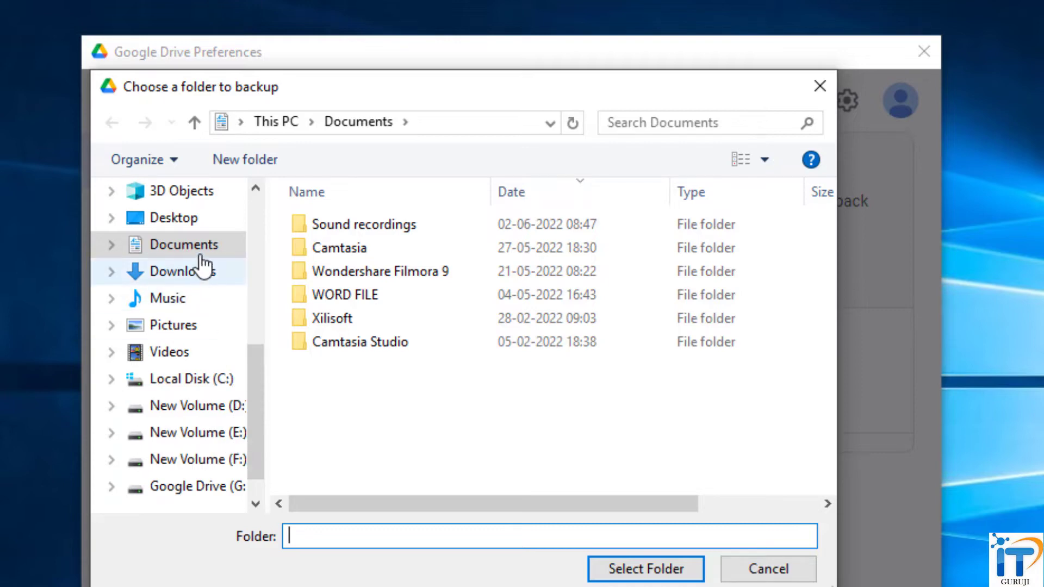
pyautogui.click(197, 222)
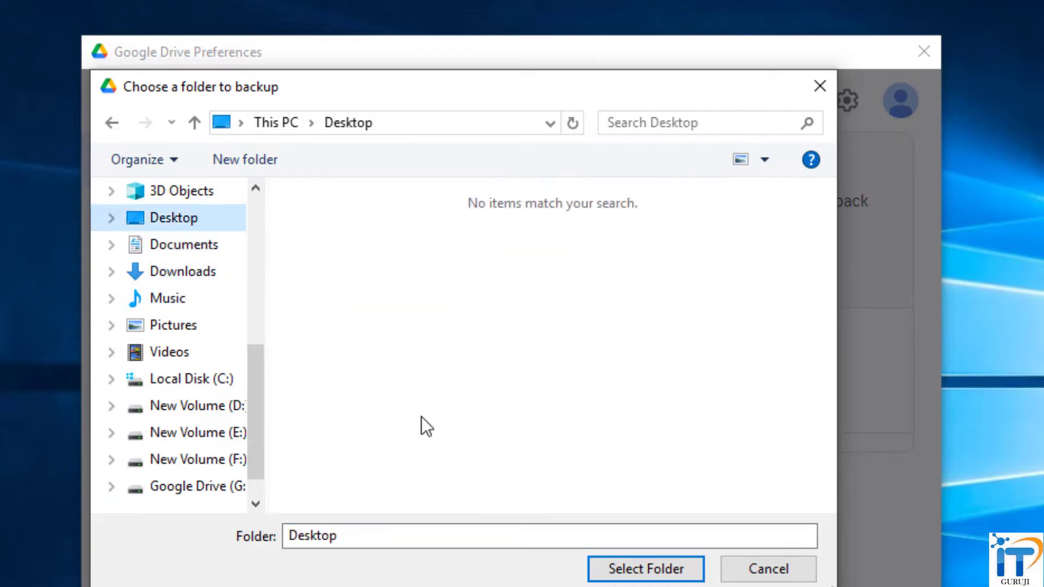
pyautogui.click(234, 161)
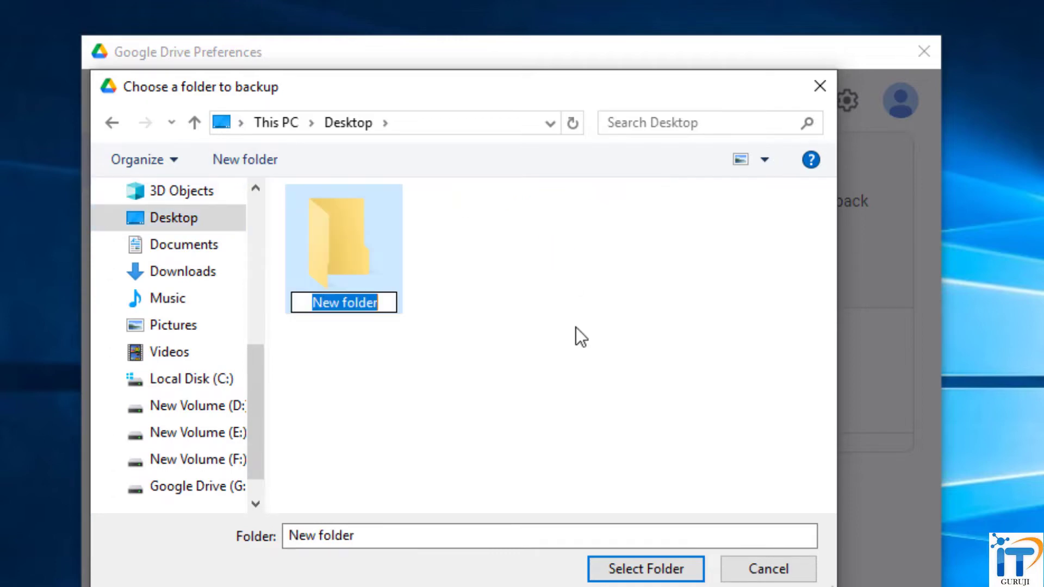
pyautogui.write('am')
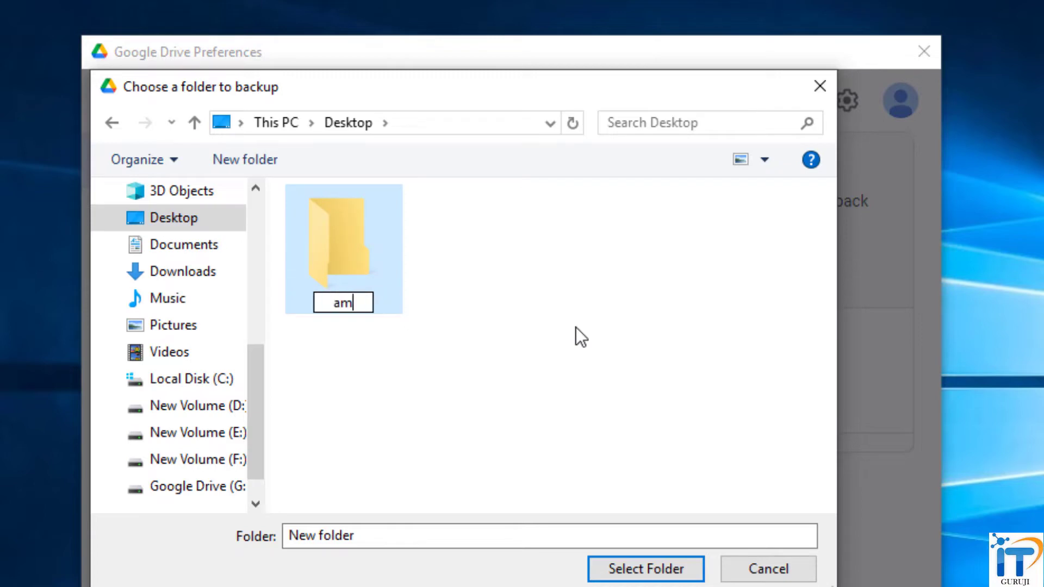
pyautogui.write('it jain')
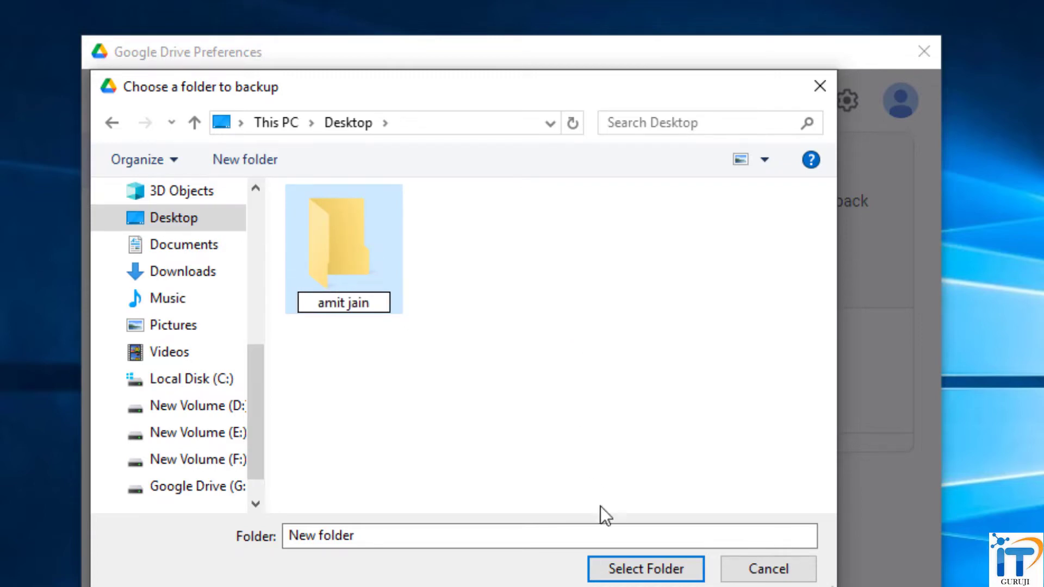
pyautogui.click(389, 220)
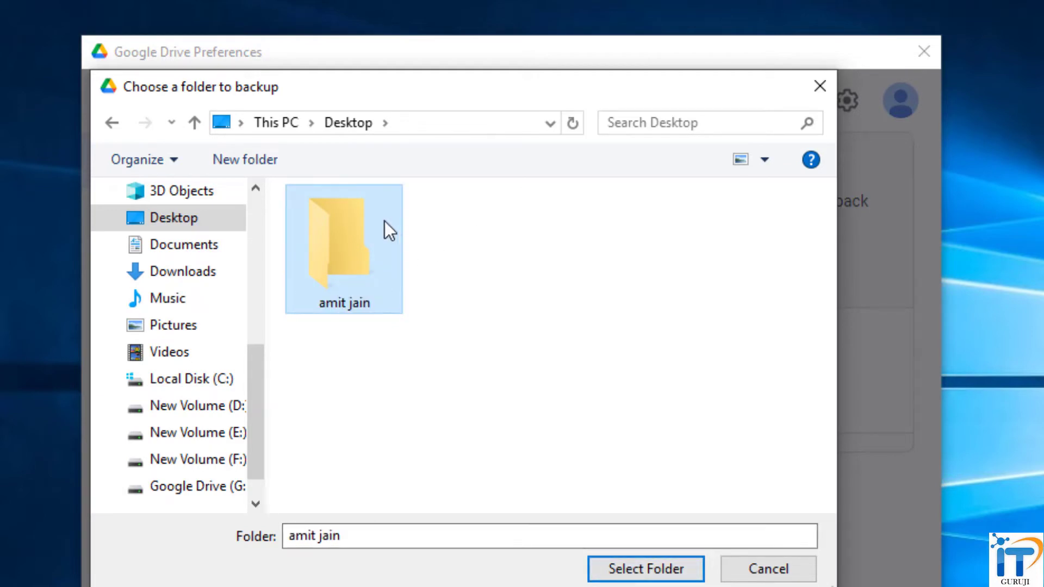
# Select the new folder for syncing with Google Drive, save, and close Preferences.
pyautogui.click(661, 570)
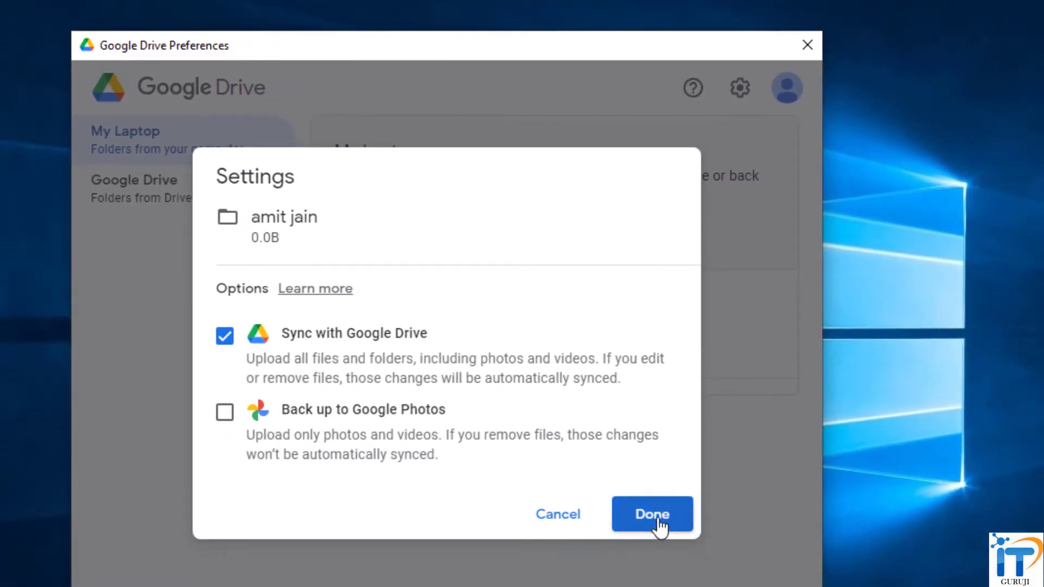
pyautogui.click(659, 521)
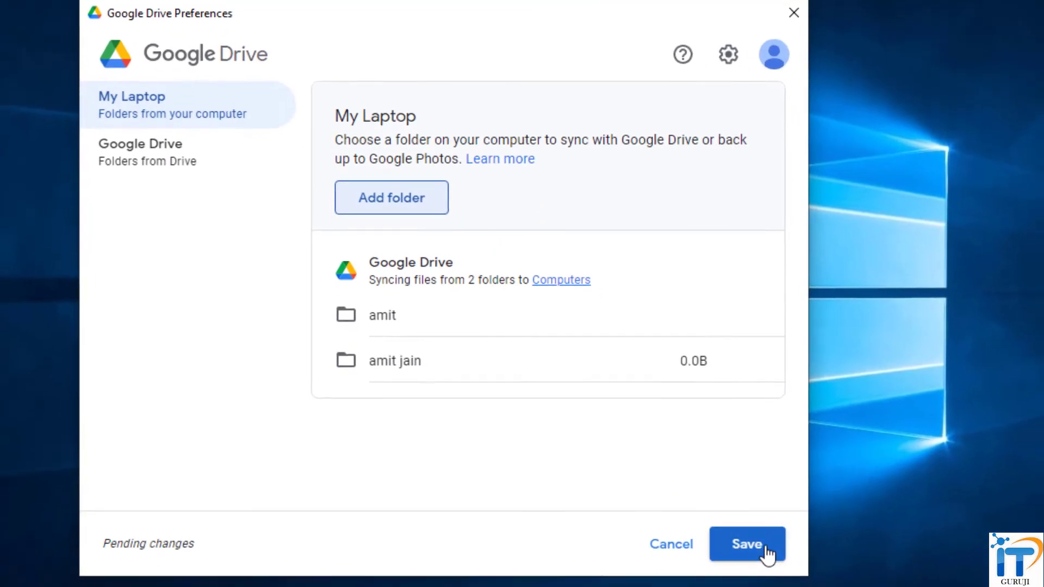
pyautogui.click(767, 553)
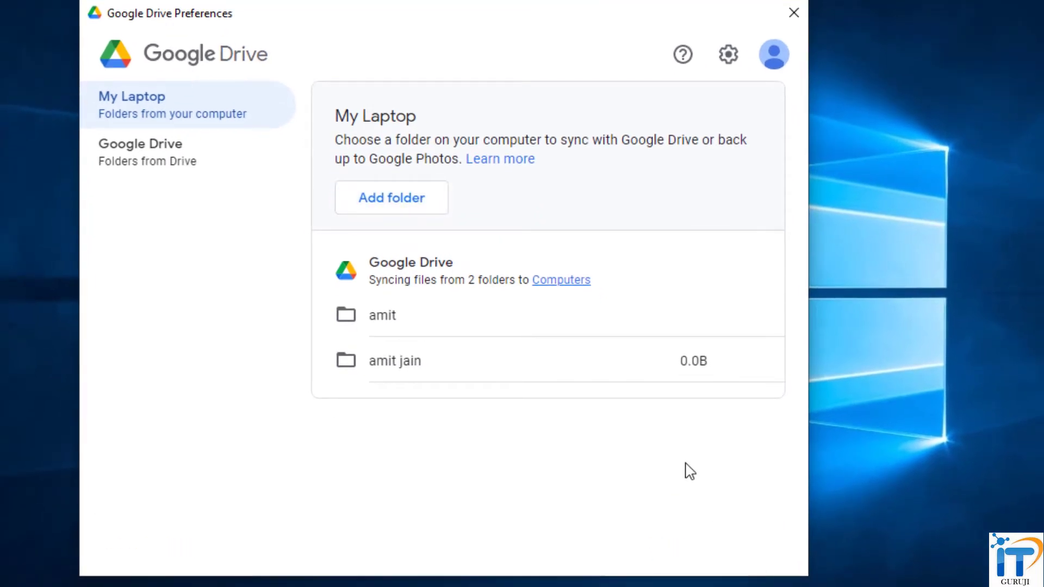
pyautogui.click(799, 18)
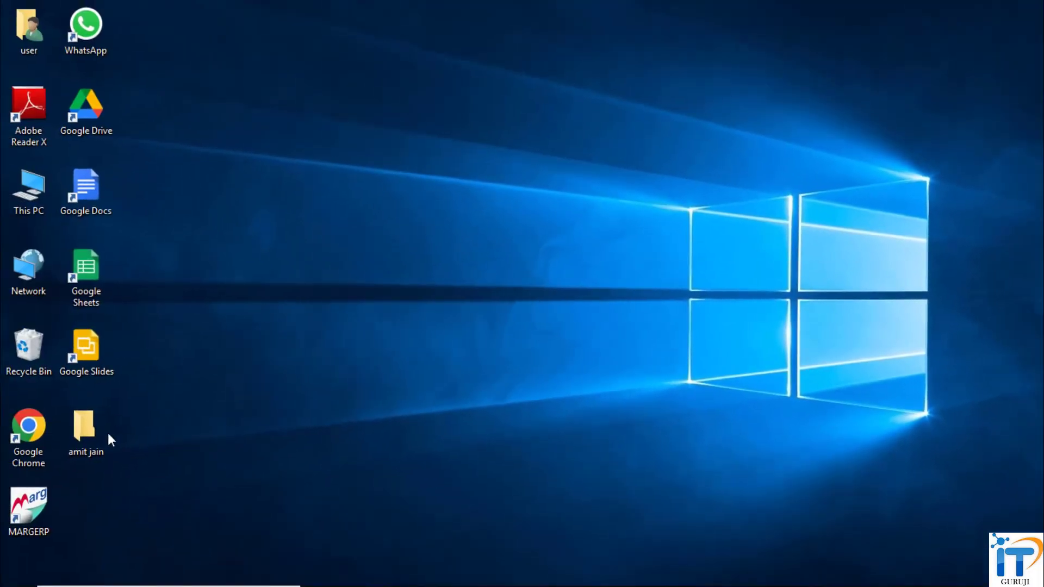
# Open the synced desktop folder and create a Word document named akj.docx in it.
pyautogui.click(79, 431)
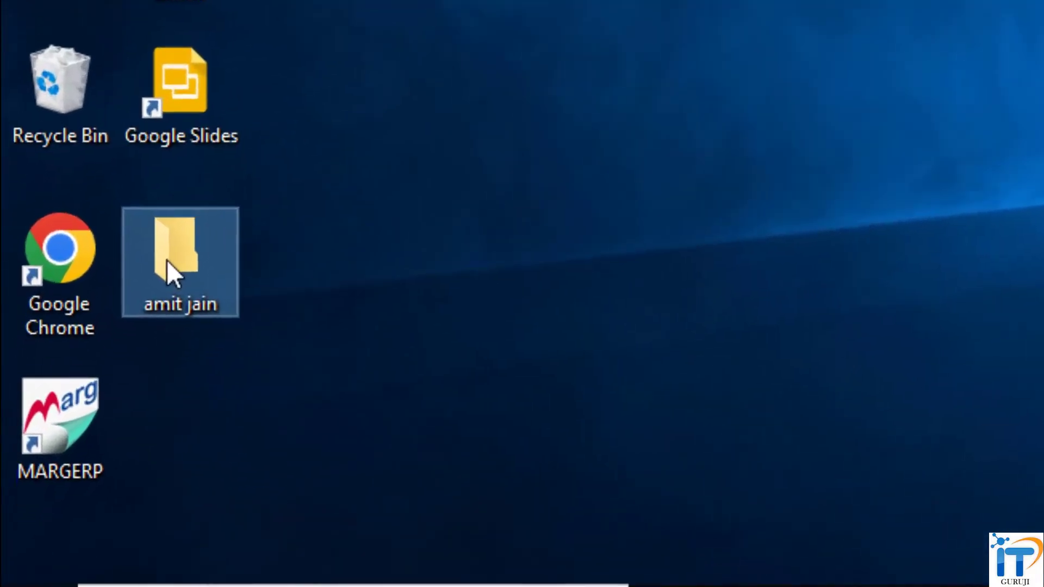
pyautogui.doubleClick(176, 245)
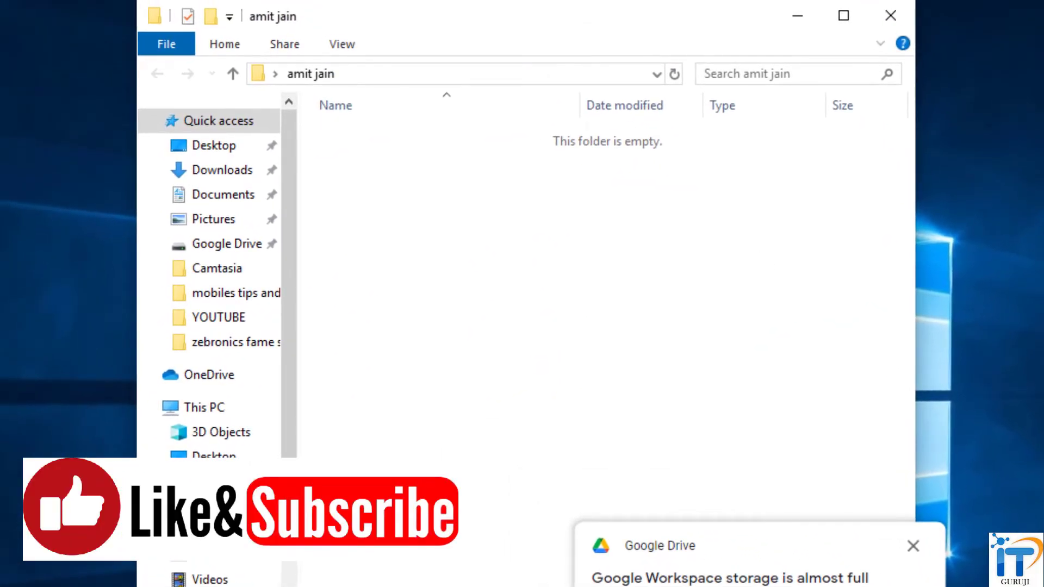
pyautogui.rightClick(399, 227)
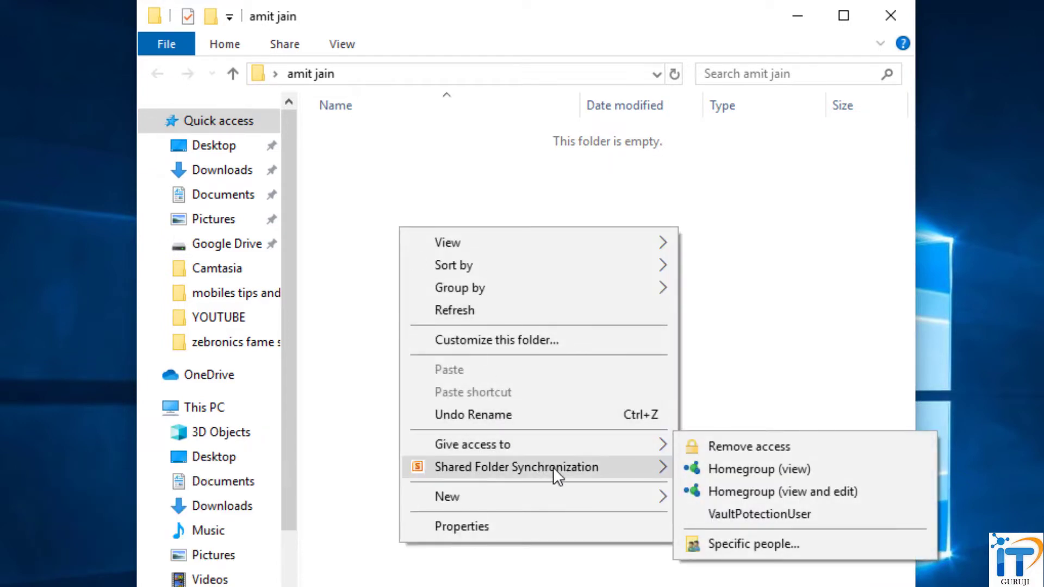
pyautogui.moveTo(556, 467)
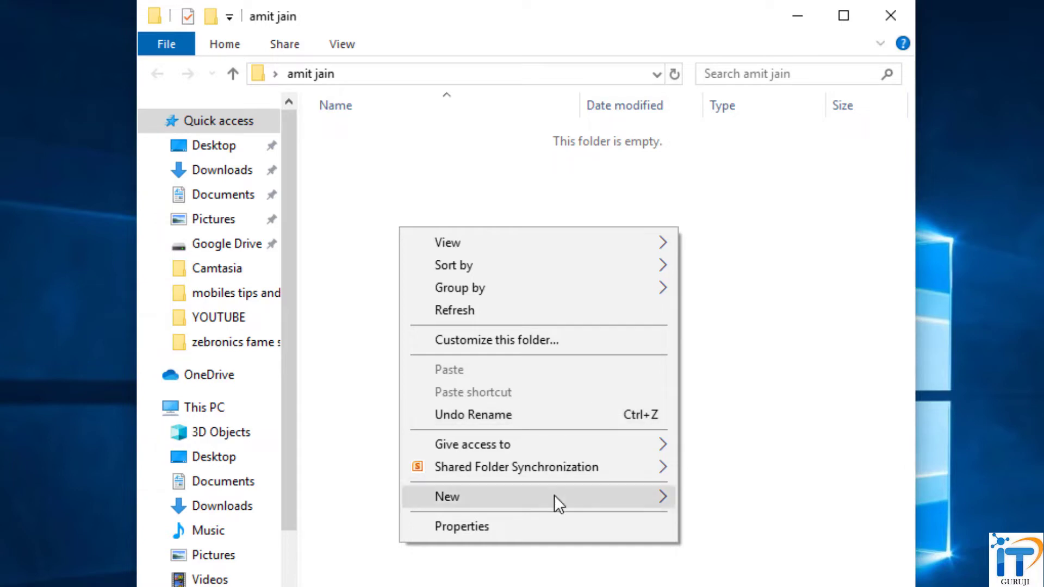
pyautogui.moveTo(553, 495)
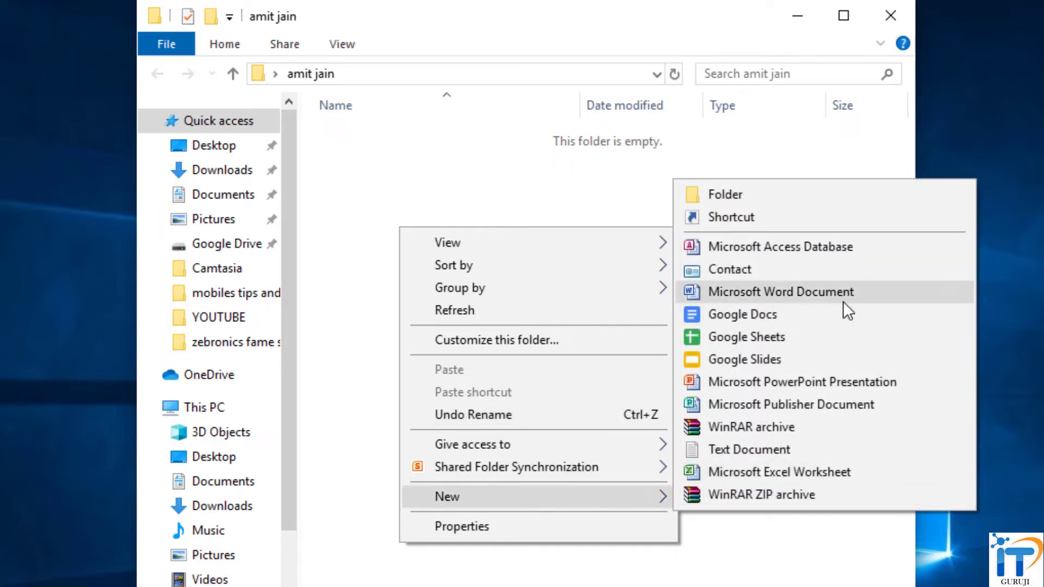
pyautogui.click(855, 295)
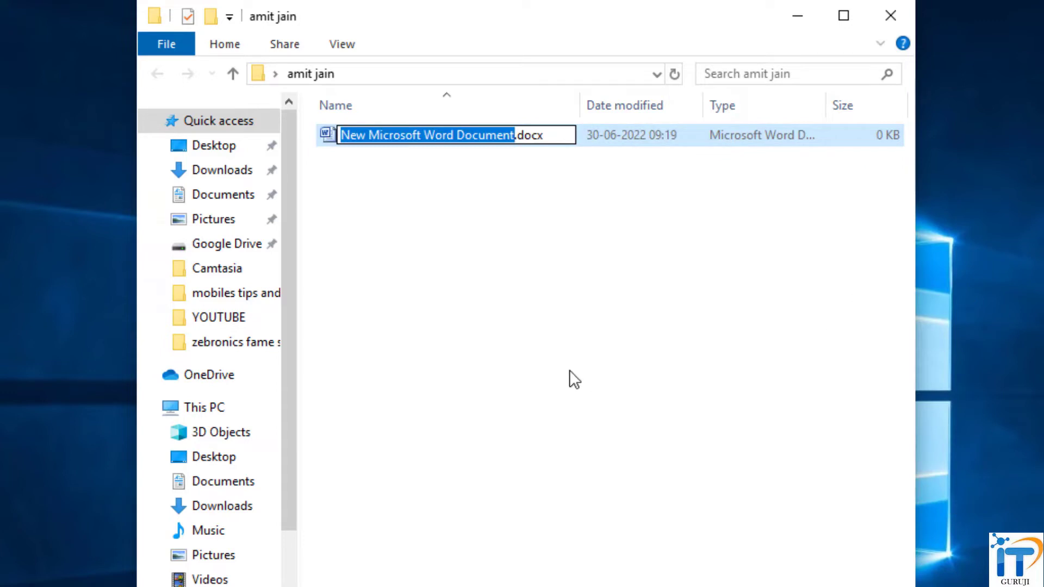
pyautogui.write('akj')
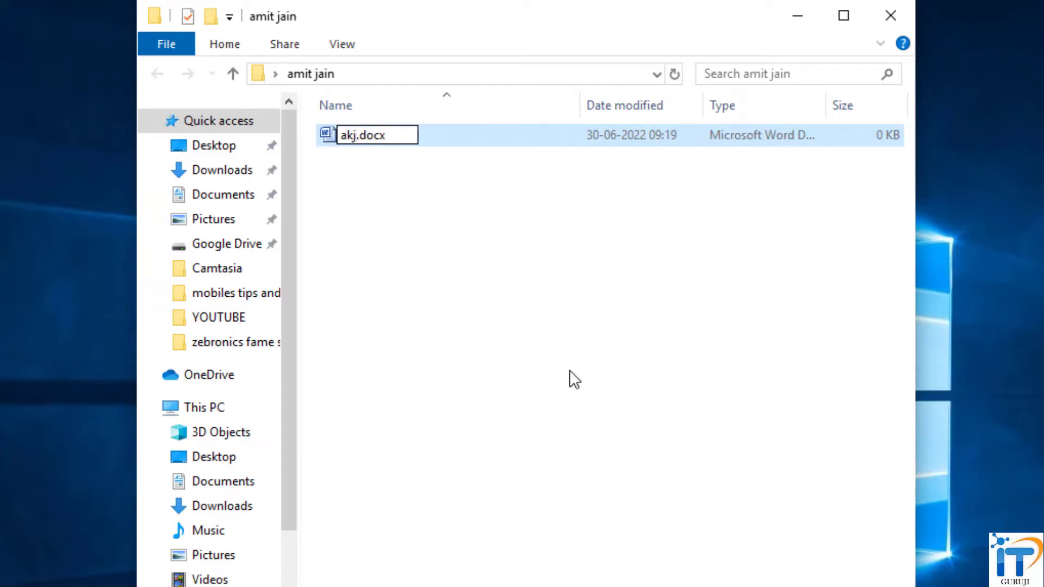
pyautogui.press('Return')
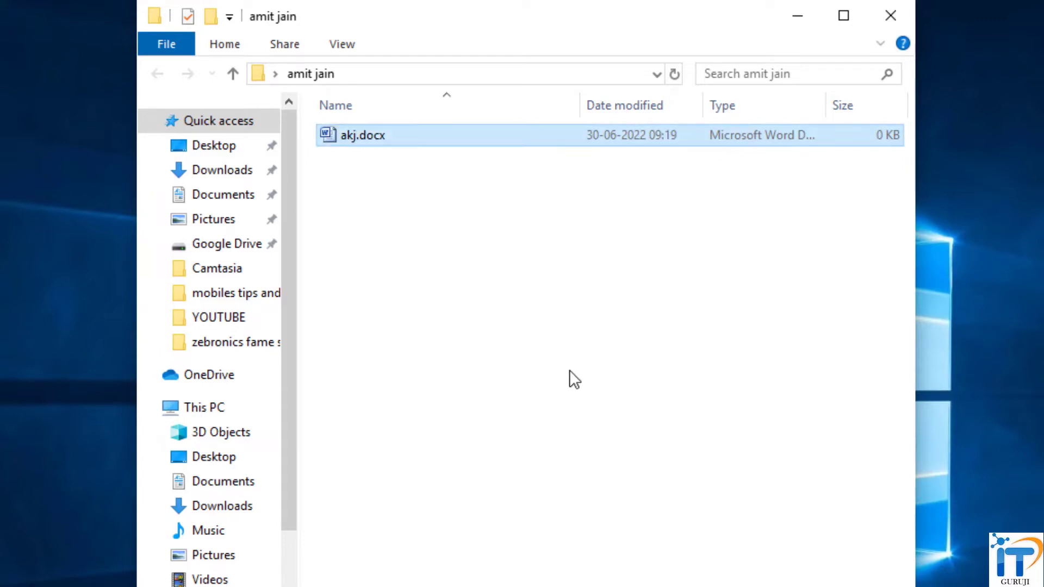
# Add a new Excel worksheet named work.xlsx to the same folder.
pyautogui.rightClick(400, 236)
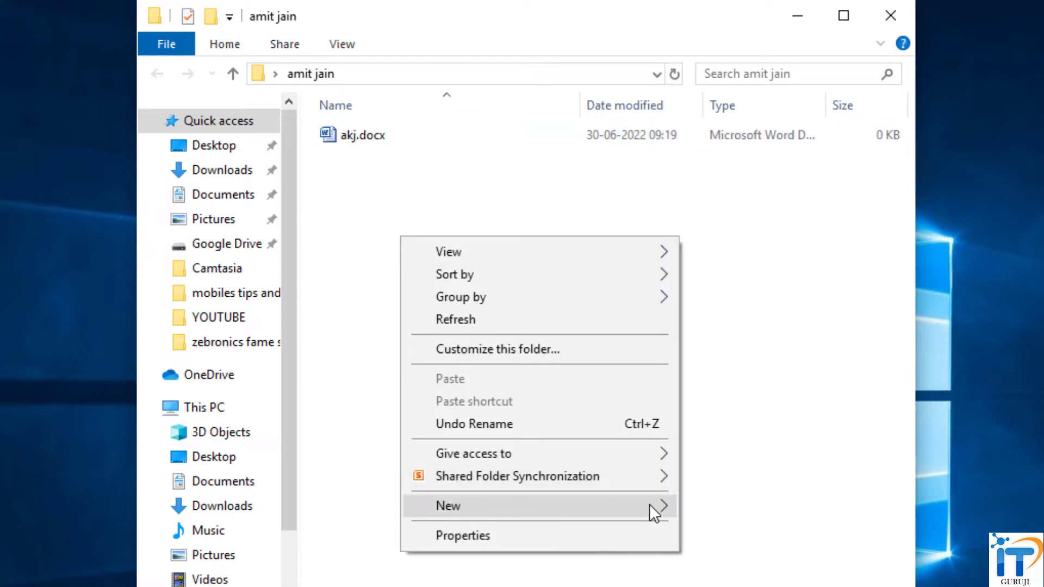
pyautogui.moveTo(658, 506)
pyautogui.click(756, 482)
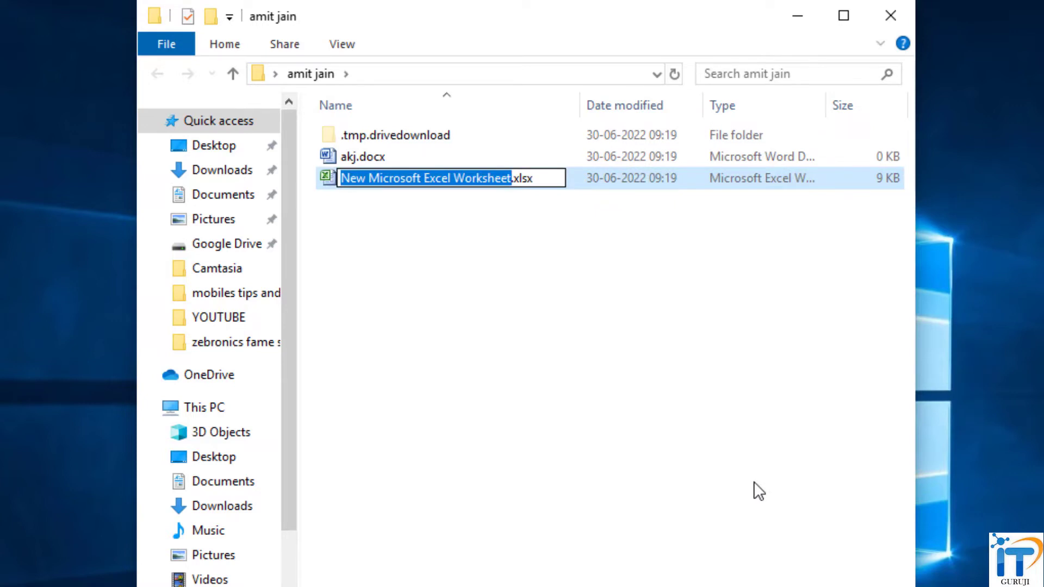
pyautogui.write('work')
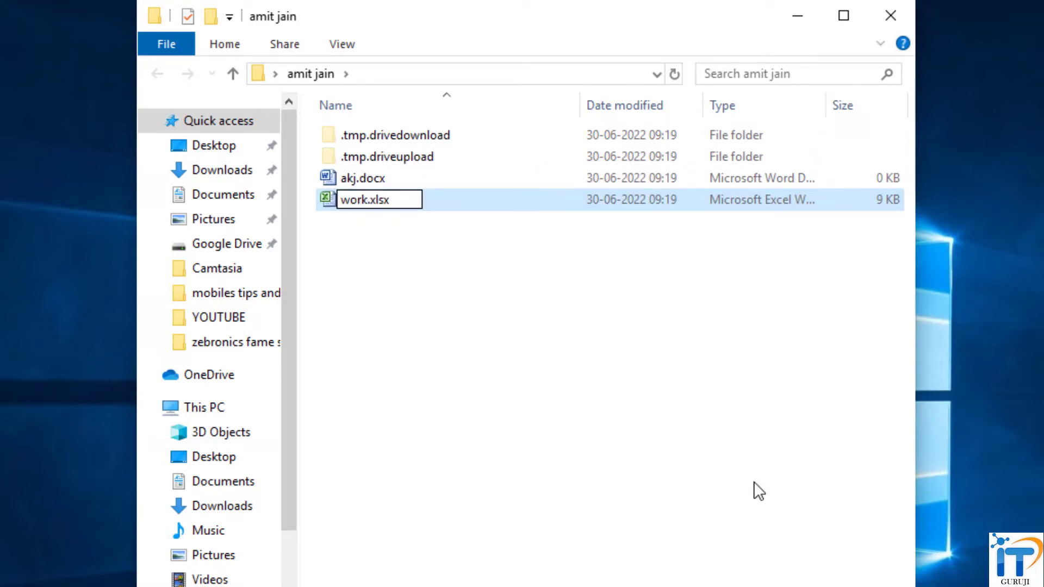
pyautogui.press('Return')
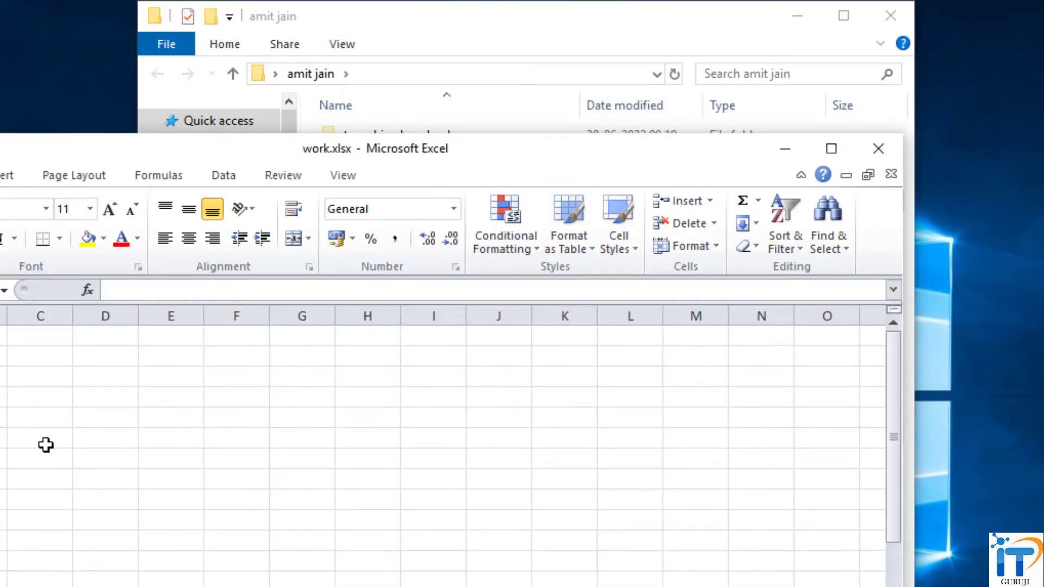
# Enter 123 in cells C5 and D5 of work.xlsx.
pyautogui.click(63, 416)
pyautogui.write('123')
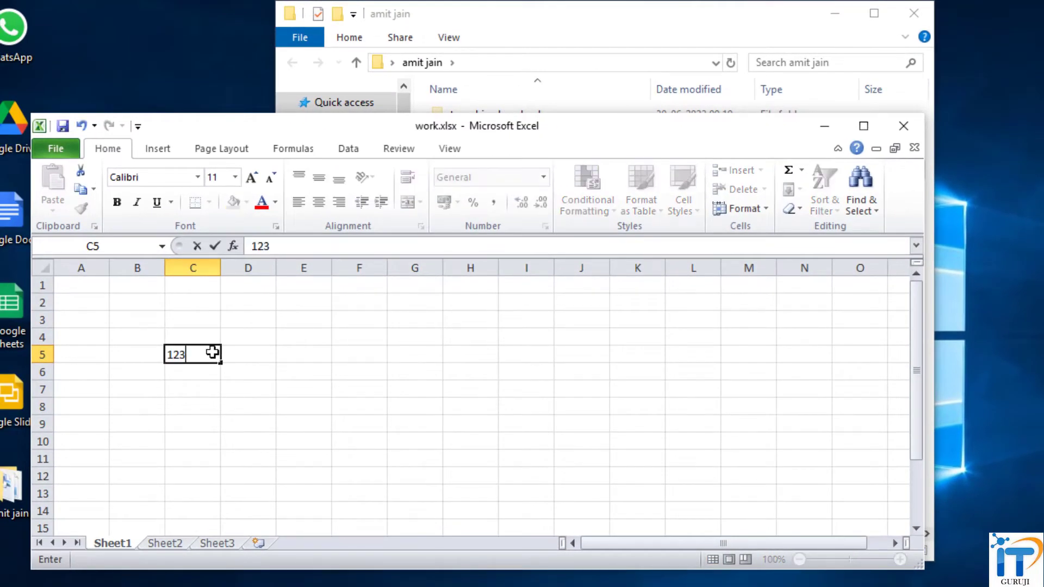
pyautogui.press('Tab')
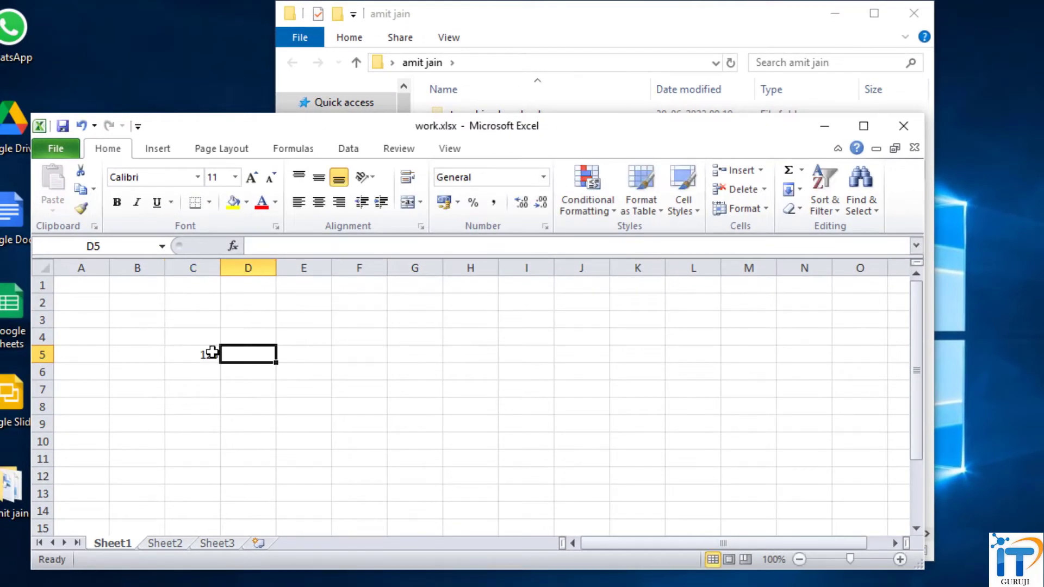
pyautogui.write('123')
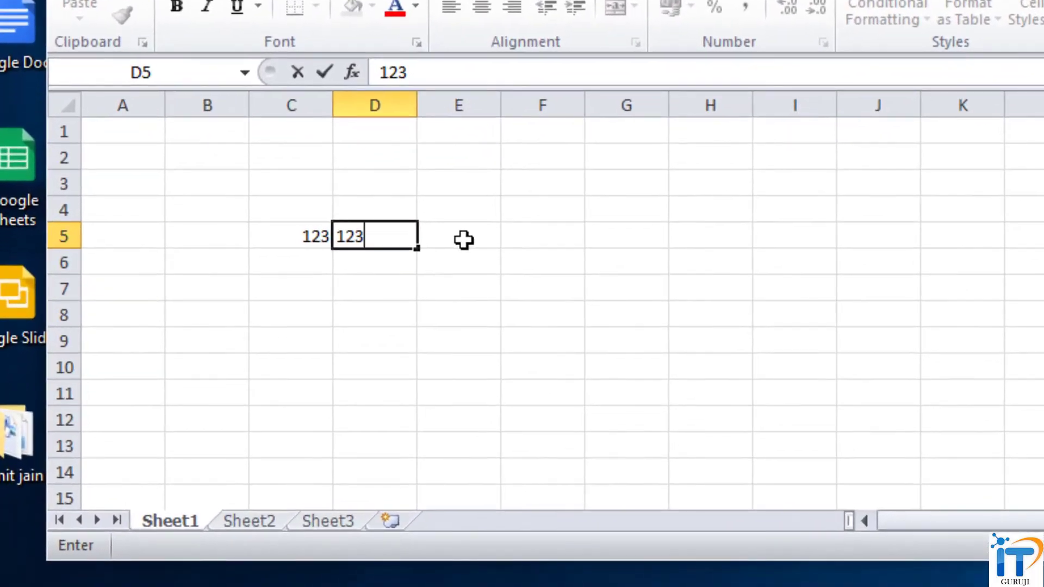
pyautogui.click(446, 251)
pyautogui.click(298, 273)
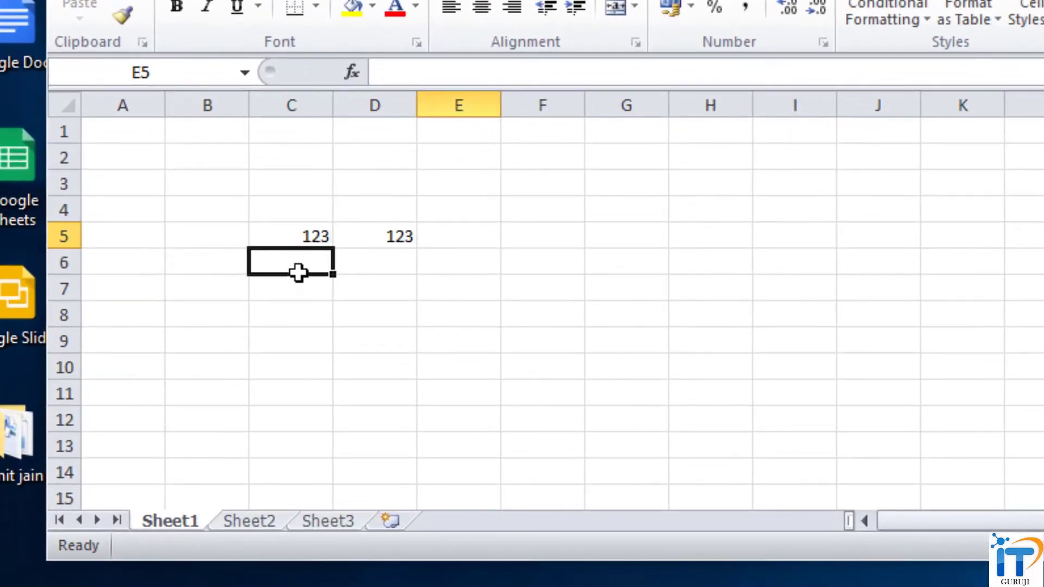
pyautogui.click(359, 266)
pyautogui.press('Up')
pyautogui.press('Up')
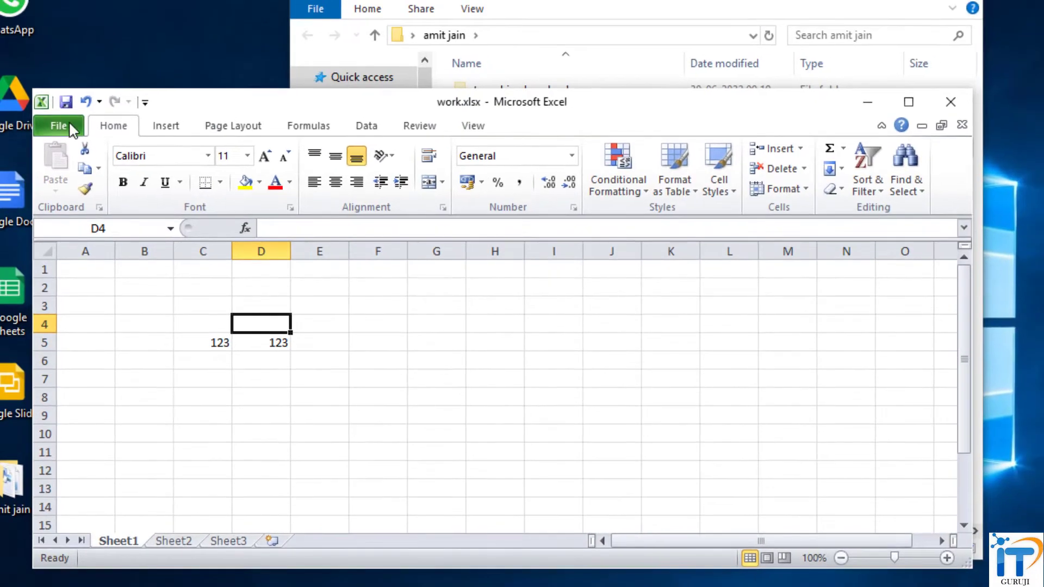
# Save work.xlsx through the File menu and close Excel.
pyautogui.click(66, 111)
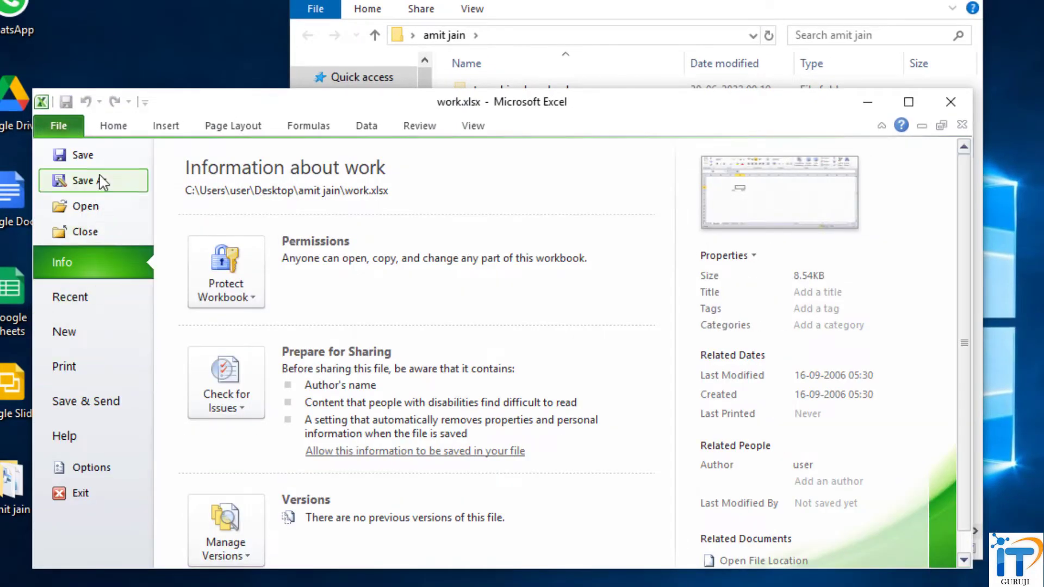
pyautogui.click(57, 154)
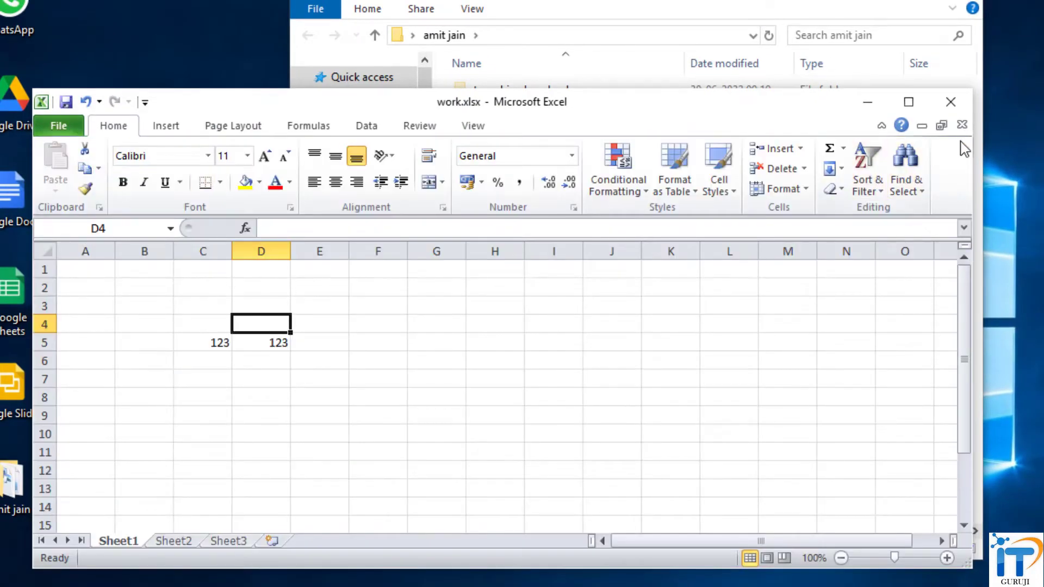
pyautogui.click(950, 102)
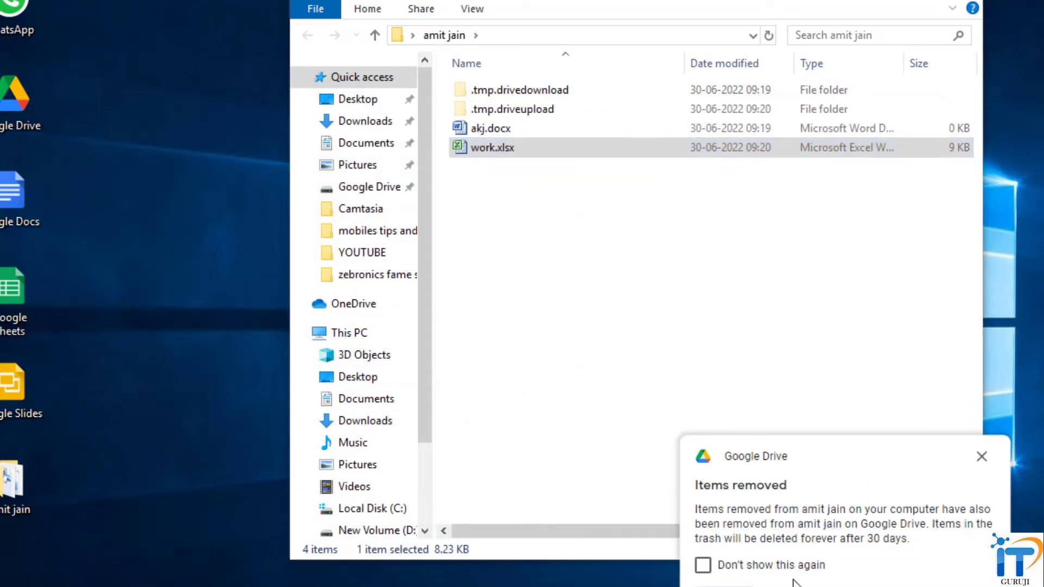
# Dismiss the Drive notice and confirm work.xlsx shows Synced in the Drive activity panel.
pyautogui.click(703, 566)
pyautogui.click(723, 585)
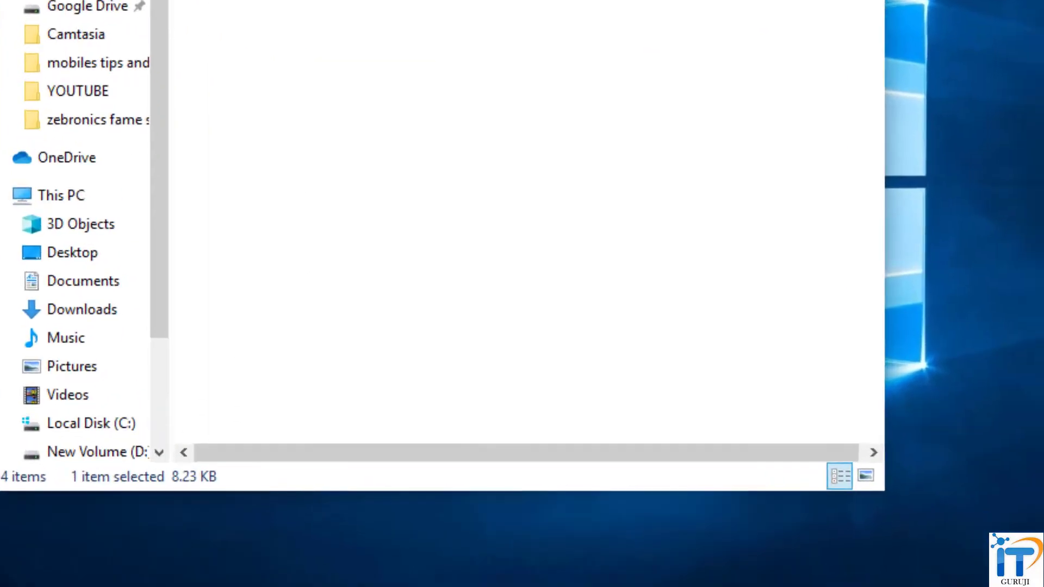
pyautogui.click(671, 555)
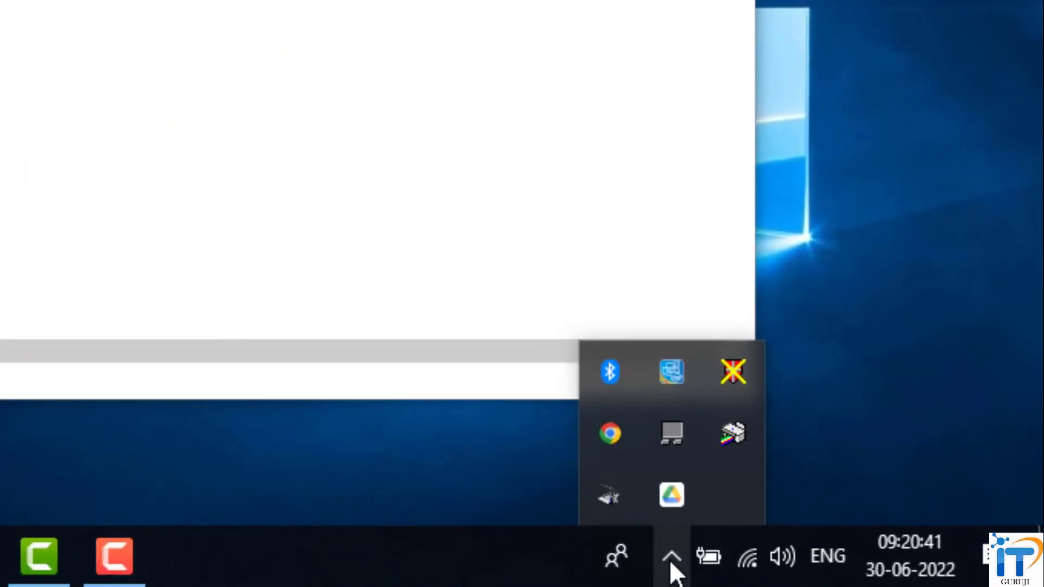
pyautogui.click(670, 501)
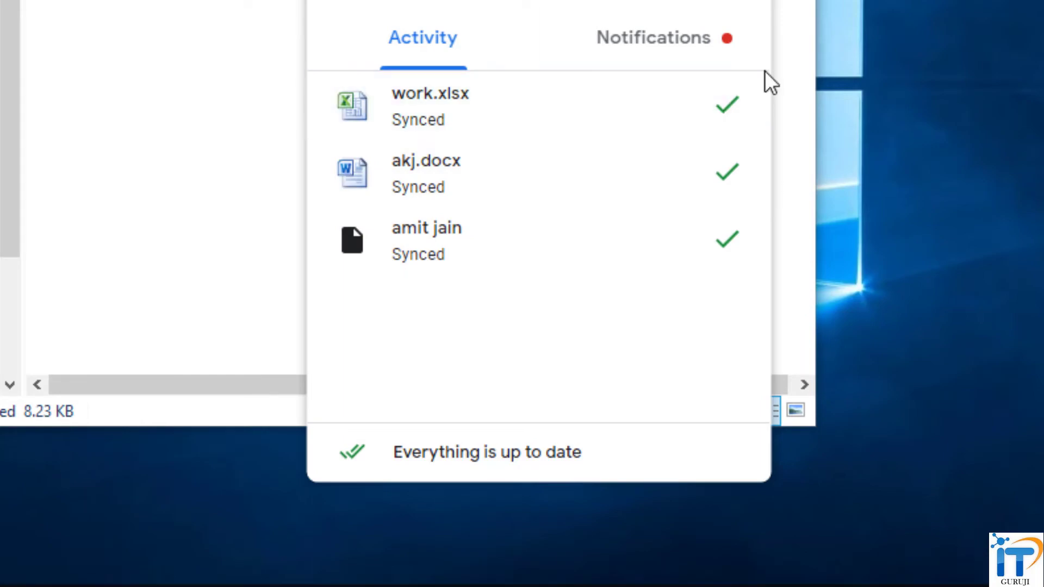
pyautogui.click(156, 147)
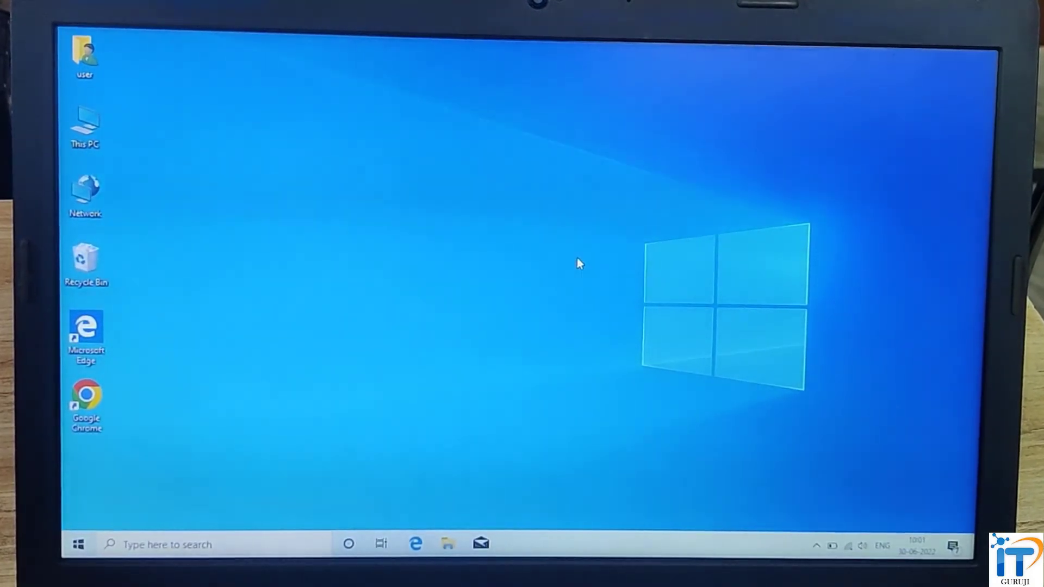
# Refresh the second laptop's desktop twice, then launch Google Chrome from its shortcut.
pyautogui.rightClick(540, 173)
pyautogui.click(590, 216)
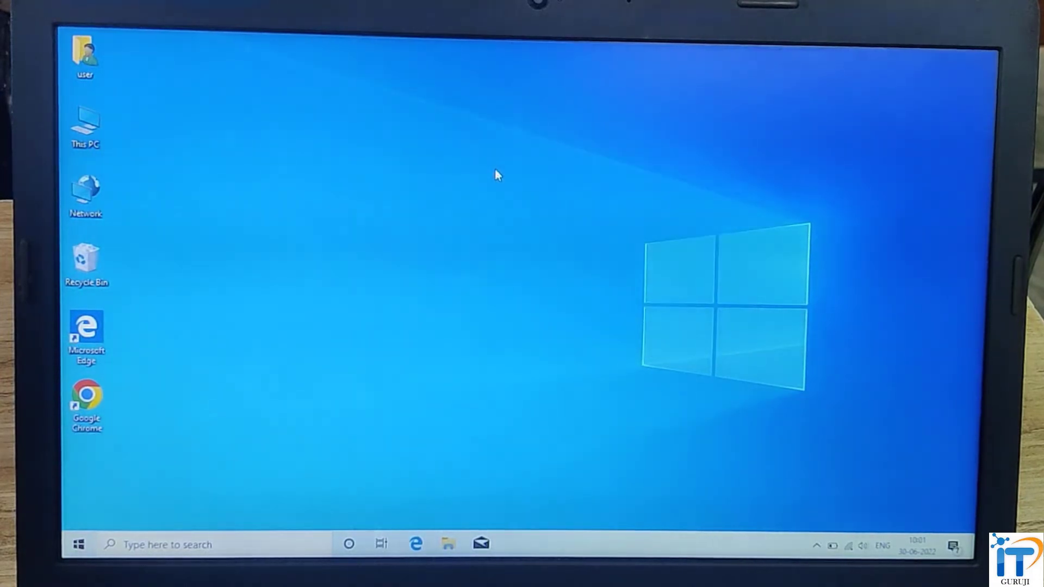
pyautogui.rightClick(495, 170)
pyautogui.click(534, 215)
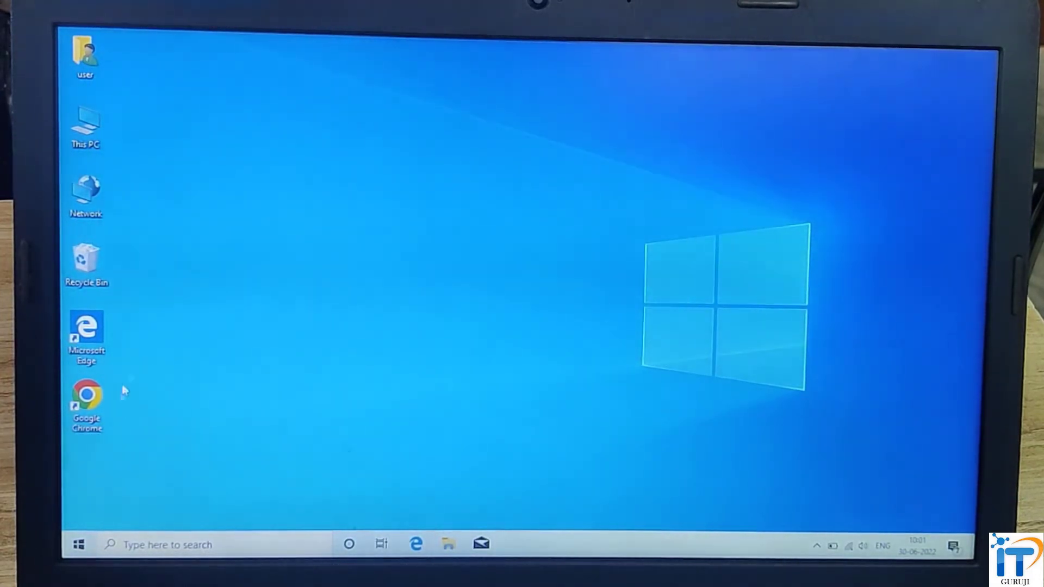
pyautogui.click(88, 402)
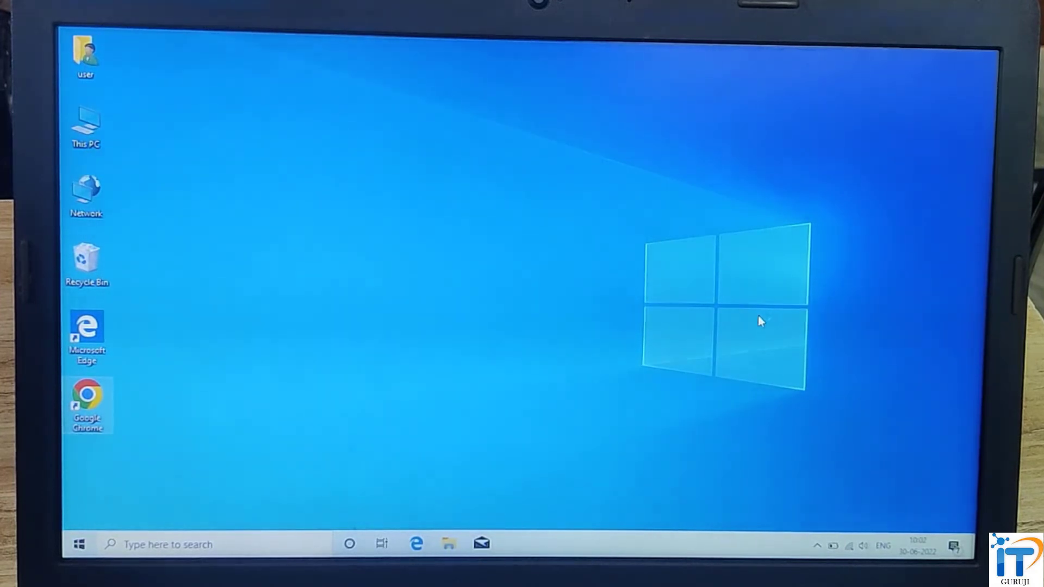
pyautogui.press('Return')
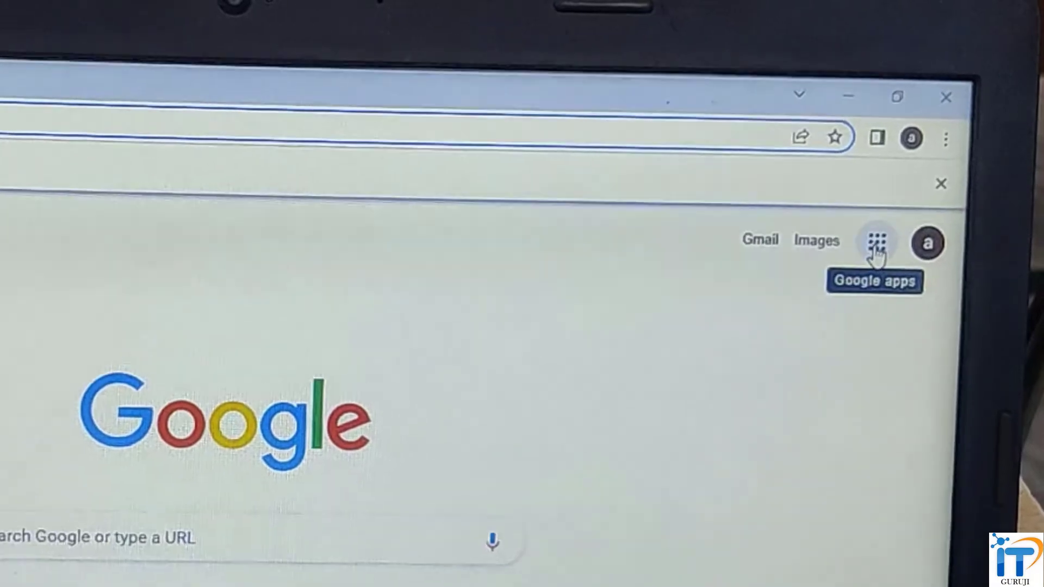
# Open Drive's Get Drive for desktop page, start the installer download, then cancel it.
pyautogui.click(939, 153)
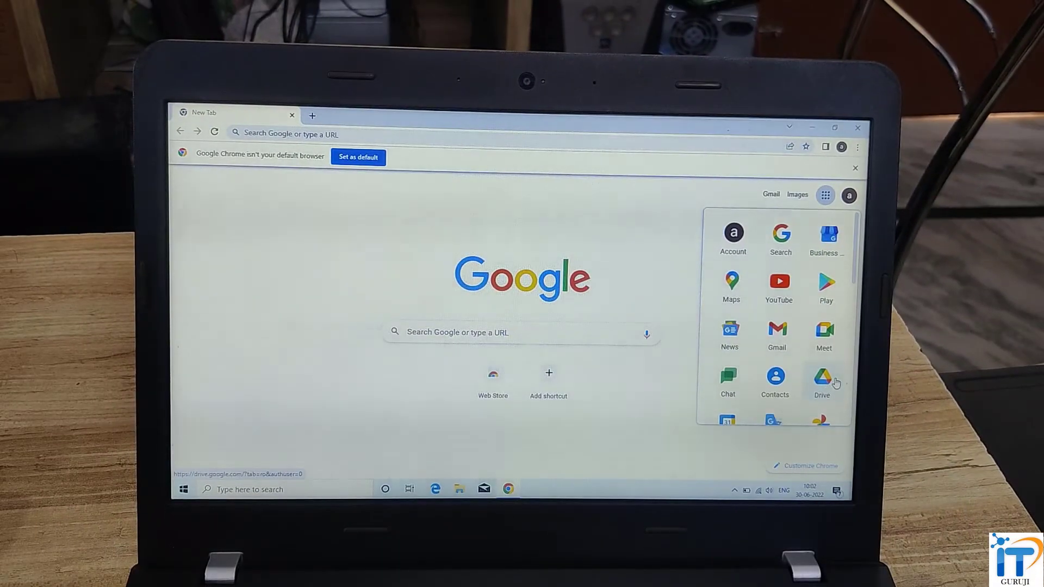
pyautogui.click(833, 385)
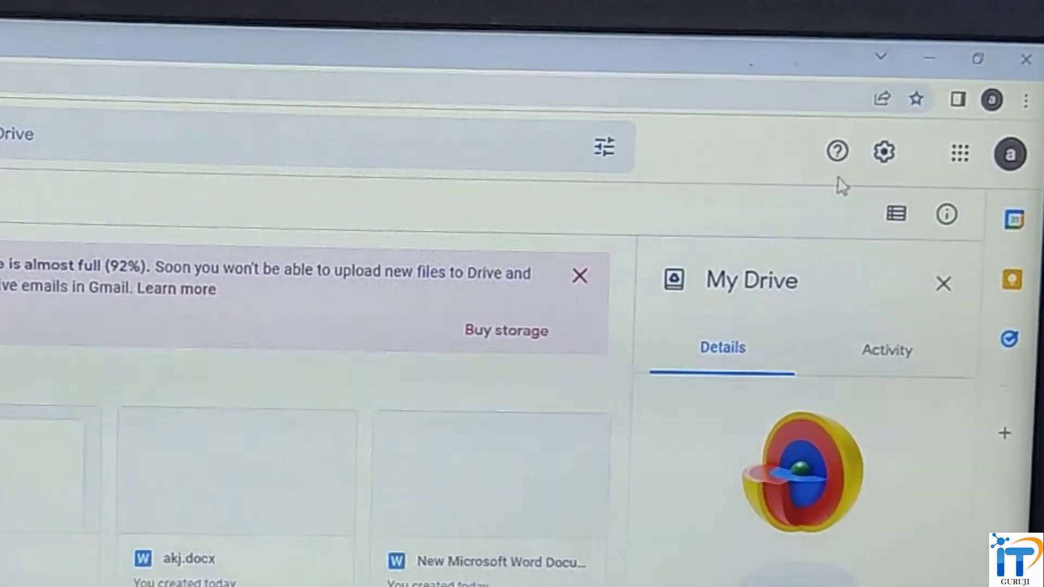
pyautogui.click(844, 162)
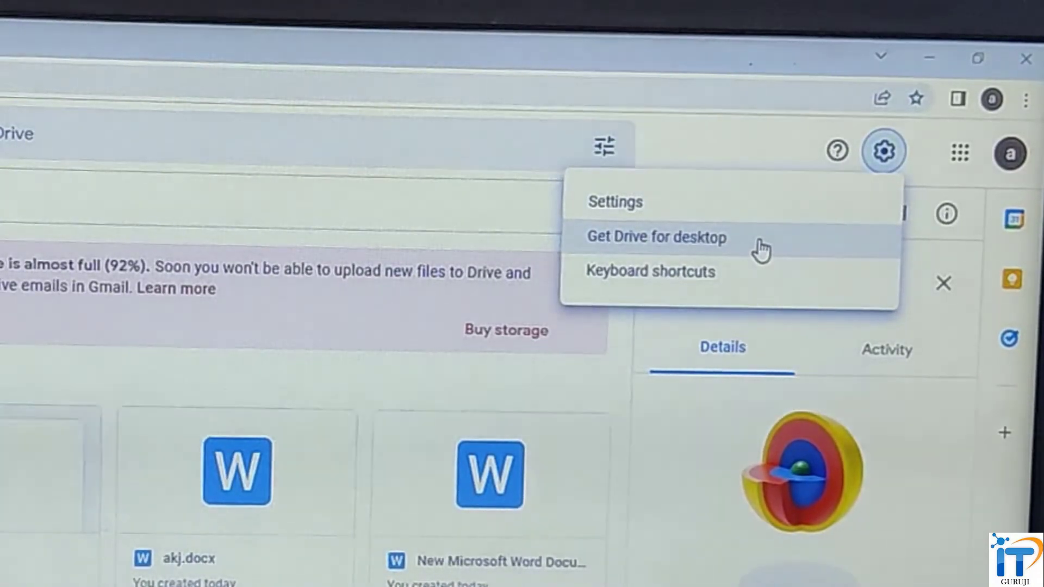
pyautogui.click(758, 248)
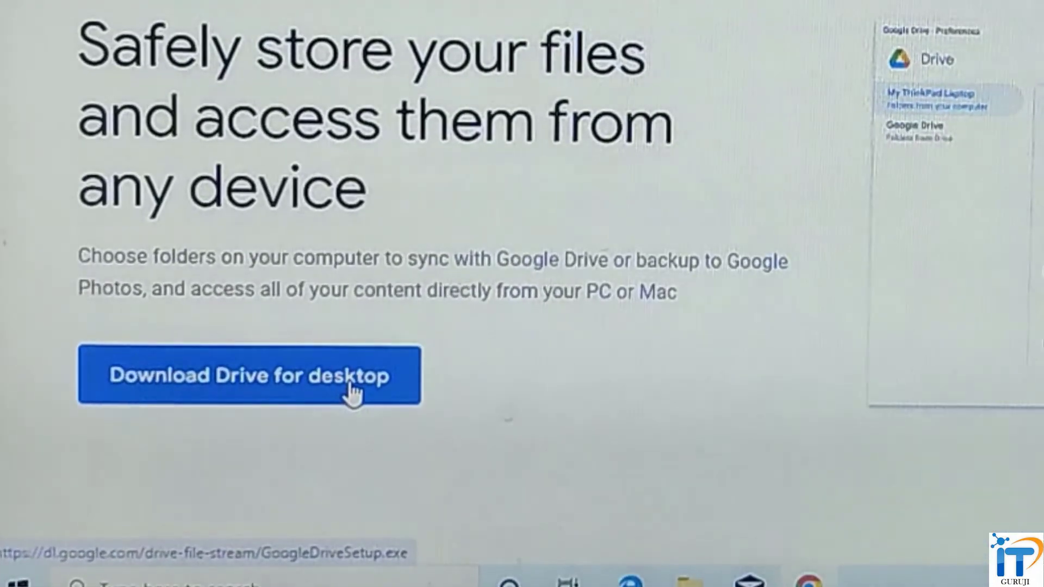
pyautogui.click(351, 387)
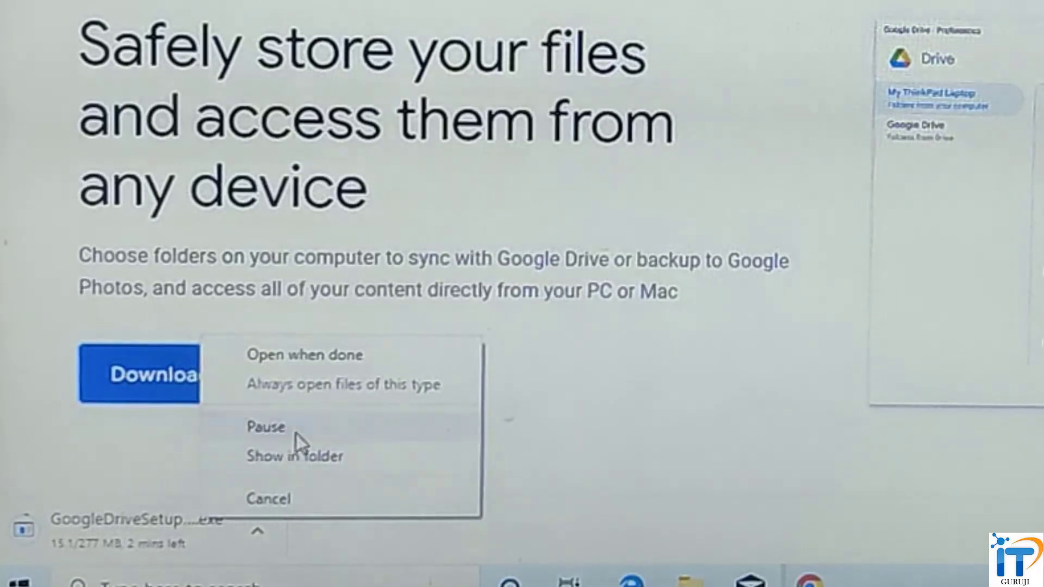
pyautogui.click(286, 503)
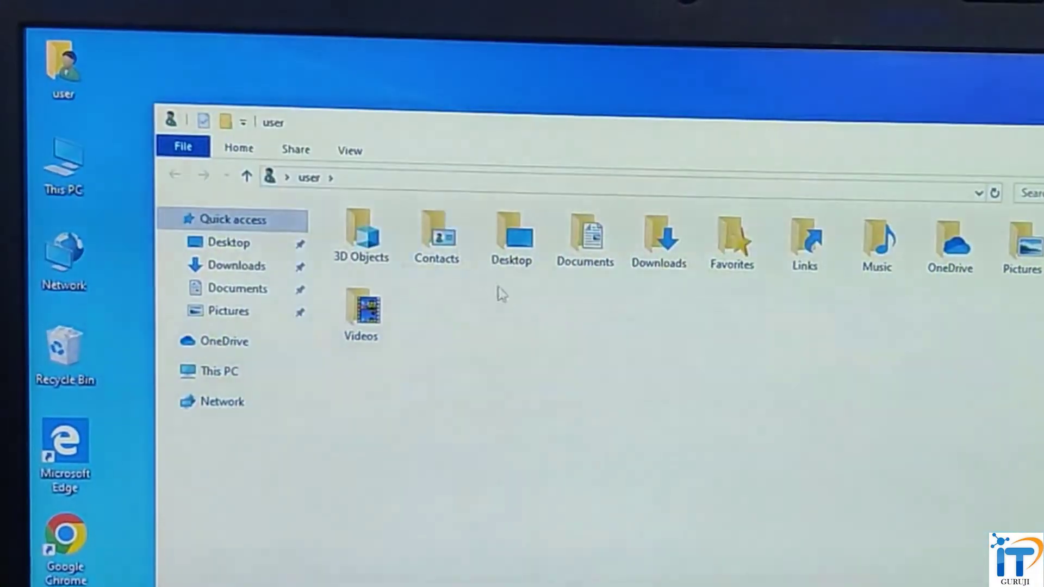
# Run GoogleDriveSetup from Downloads and install Google Drive with the desktop shortcuts option ticked.
pyautogui.doubleClick(660, 265)
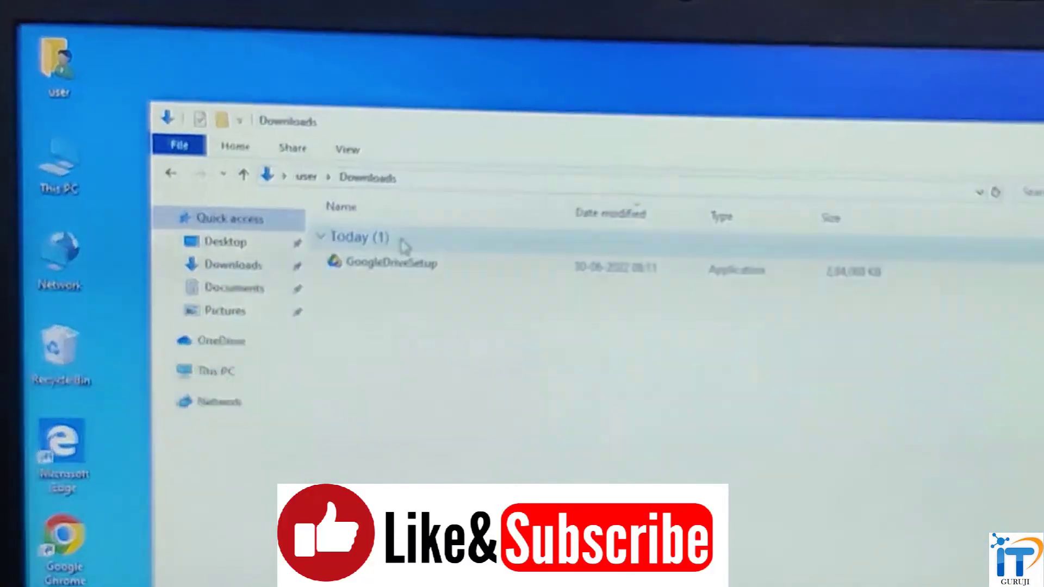
pyautogui.doubleClick(396, 272)
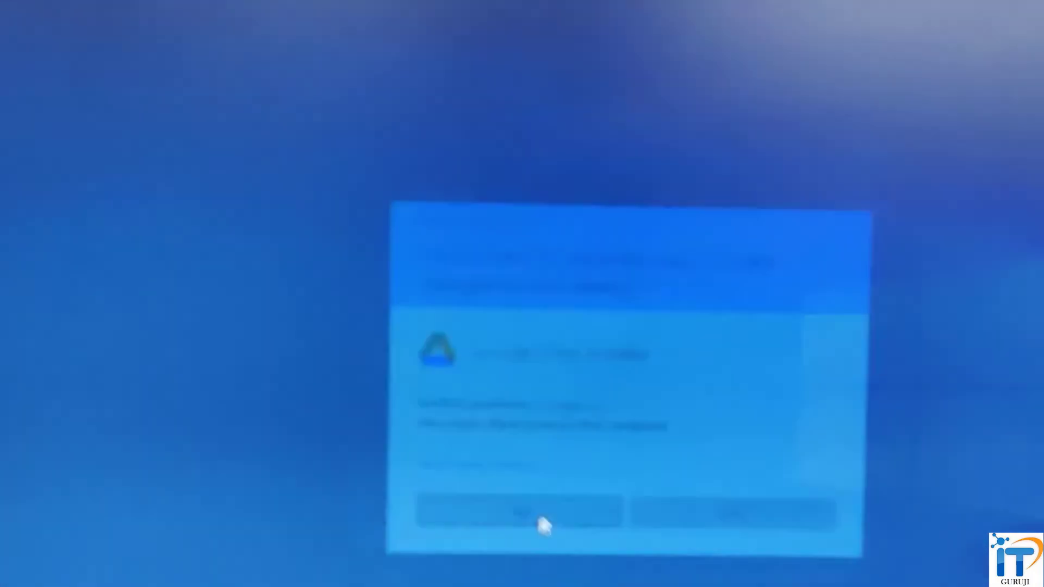
pyautogui.click(539, 516)
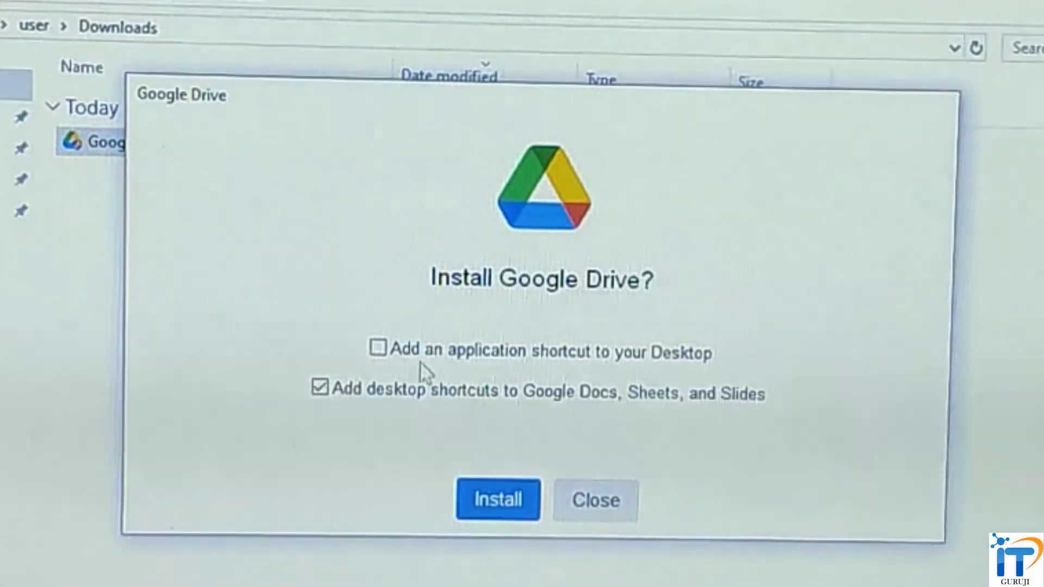
pyautogui.click(383, 349)
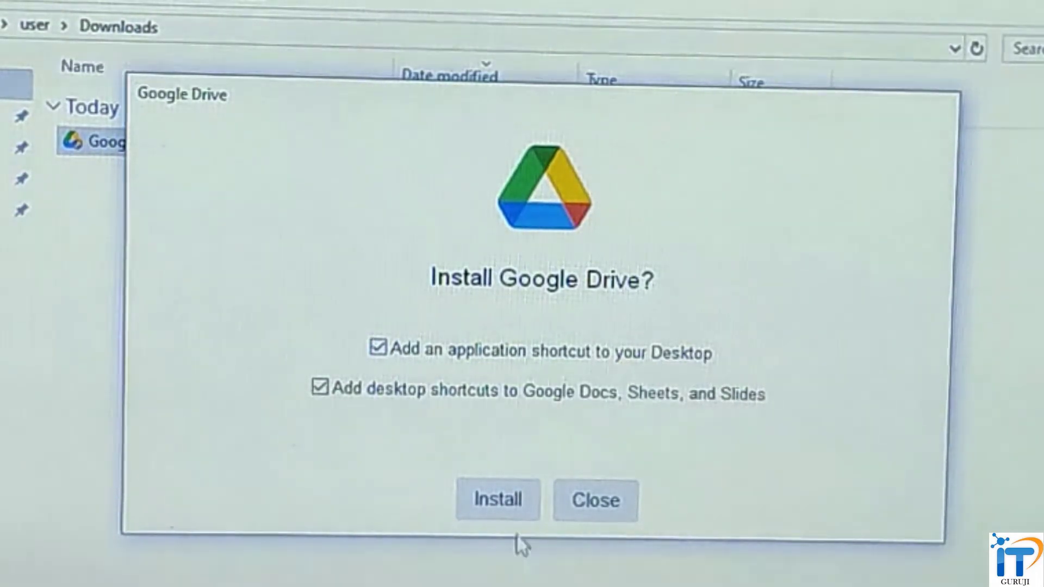
pyautogui.click(506, 496)
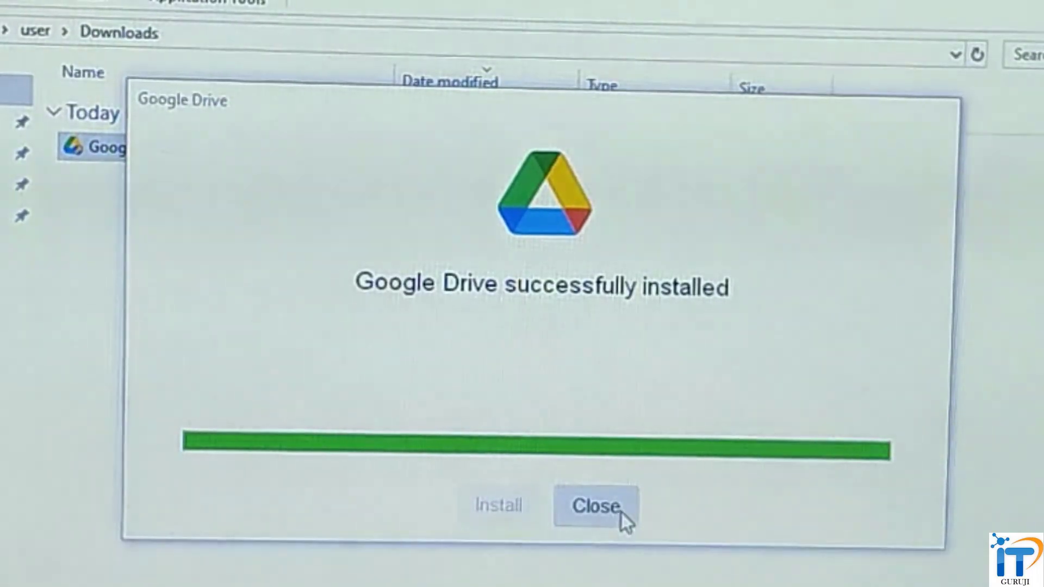
pyautogui.click(604, 508)
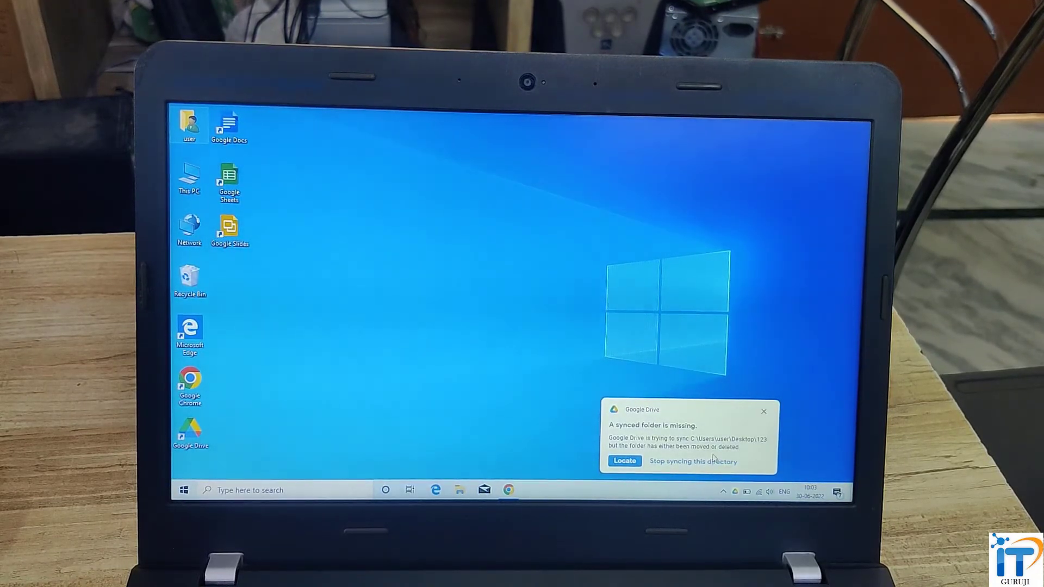
# Dismiss the missing-folder and tips notifications and bring up the Drive for desktop activity panel.
pyautogui.click(764, 412)
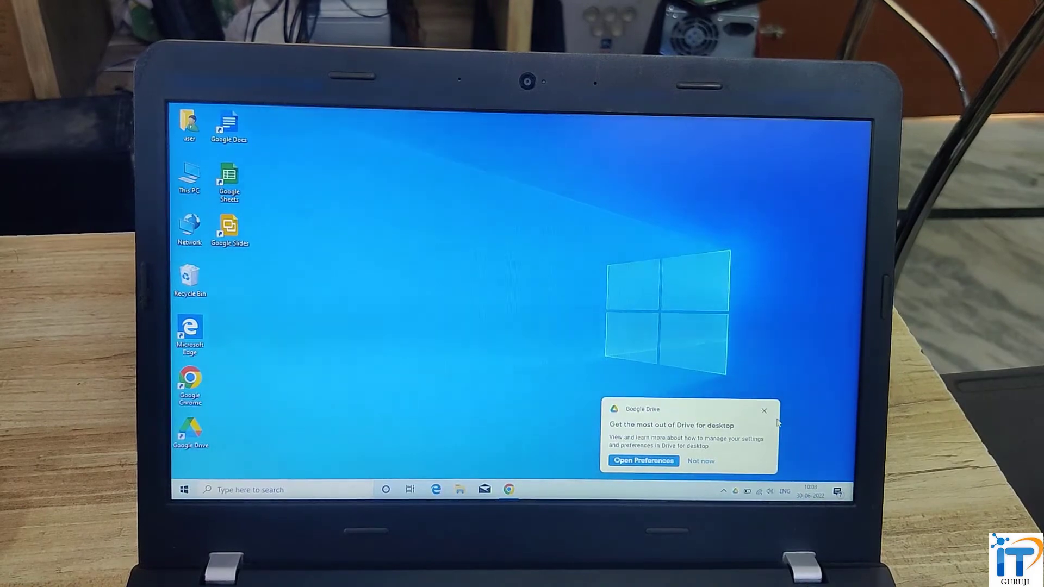
pyautogui.click(765, 412)
pyautogui.click(735, 491)
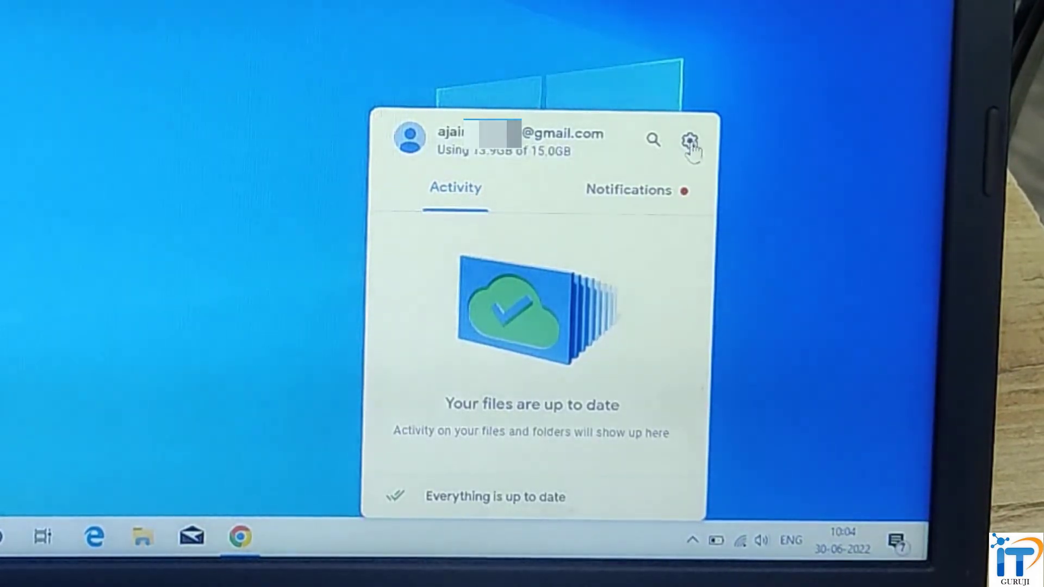
# Choose Add another account from the account header, then return to the desktop.
pyautogui.click(567, 145)
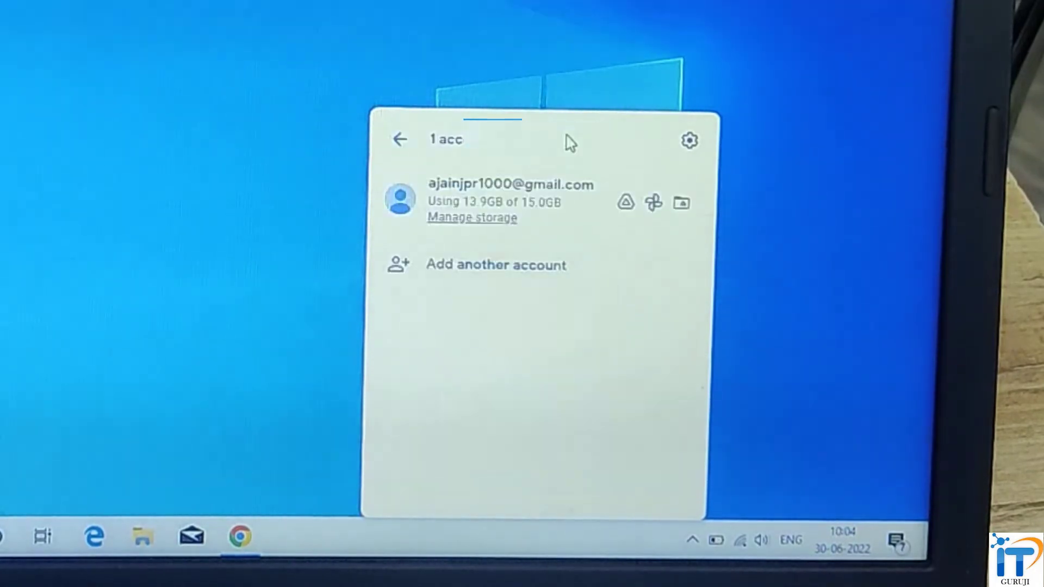
pyautogui.click(528, 278)
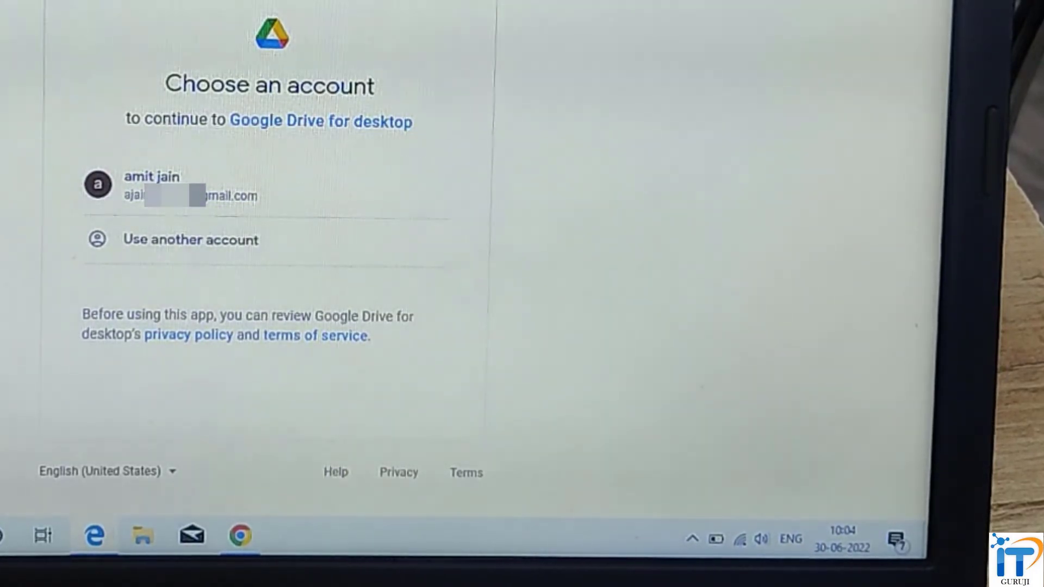
pyautogui.press('super+d')
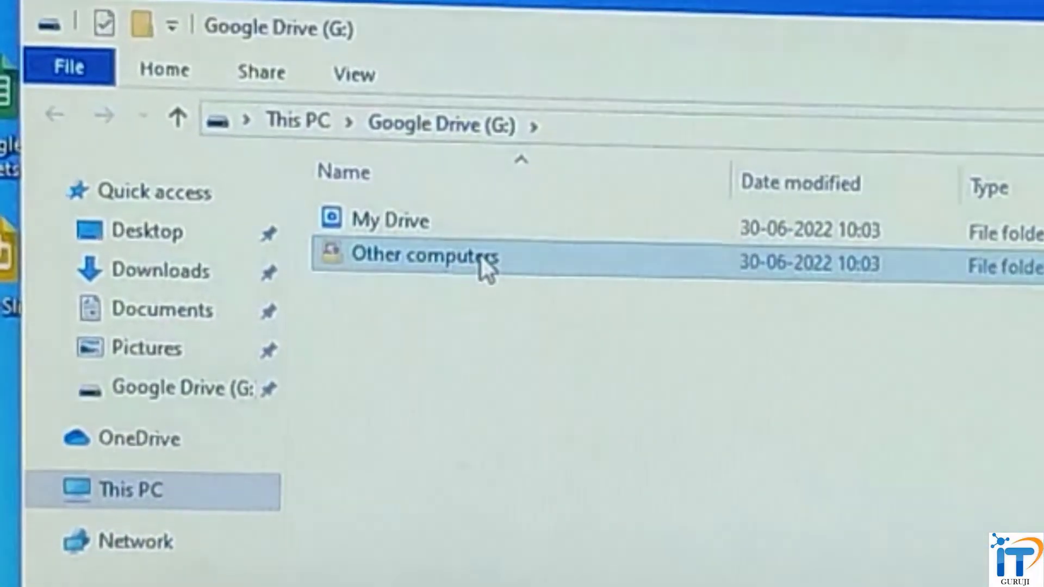
# Send the amit jain folder from Other computers > My Laptop to the desktop as a shortcut.
pyautogui.doubleClick(394, 216)
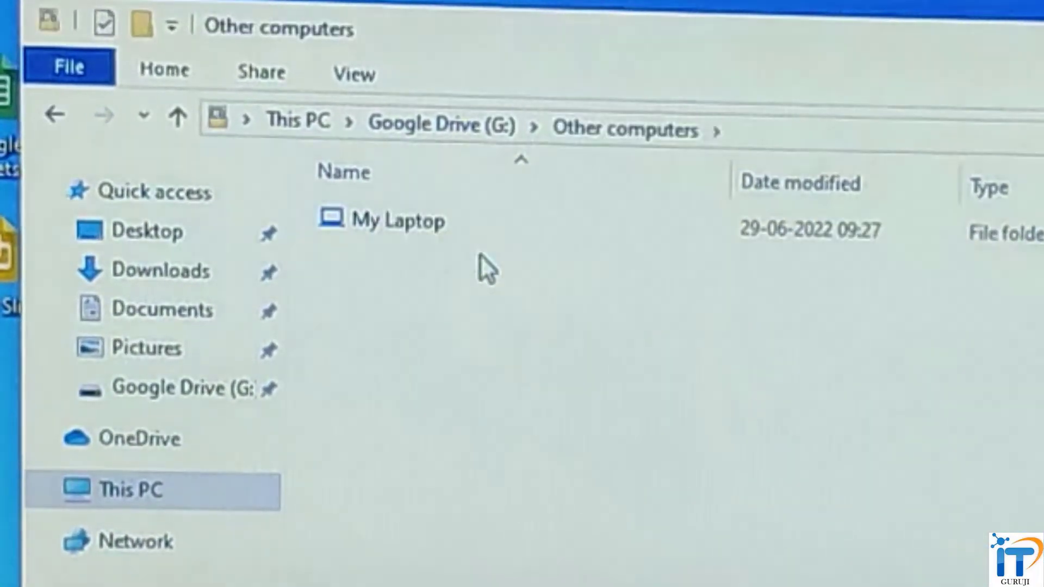
pyautogui.doubleClick(464, 223)
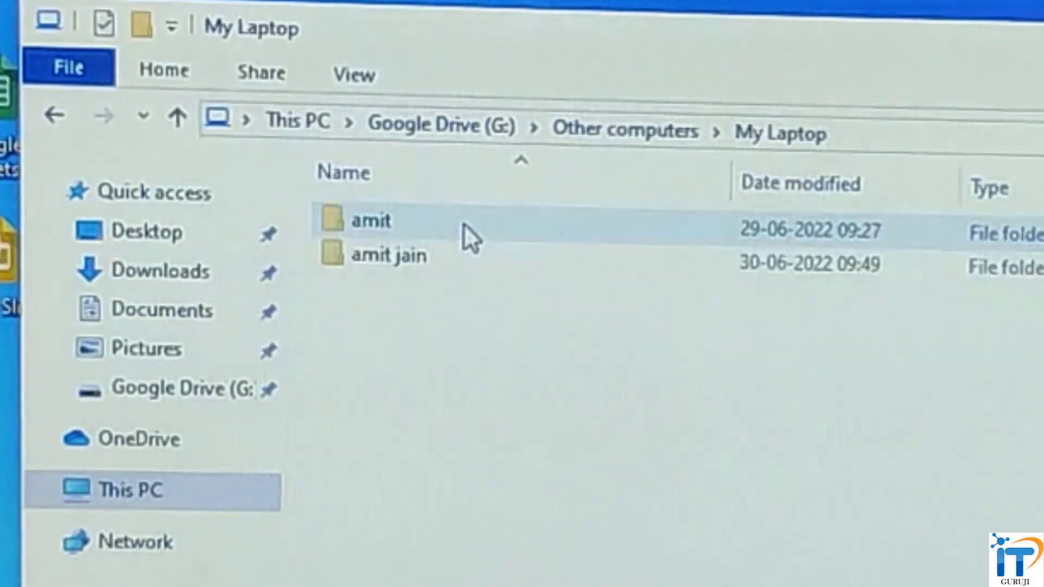
pyautogui.click(469, 272)
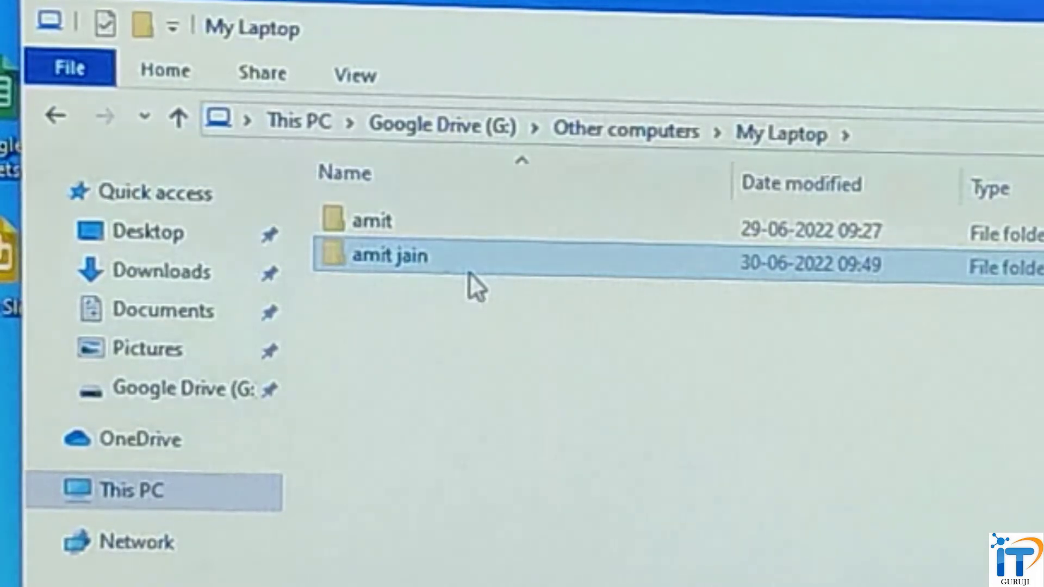
pyautogui.rightClick(472, 253)
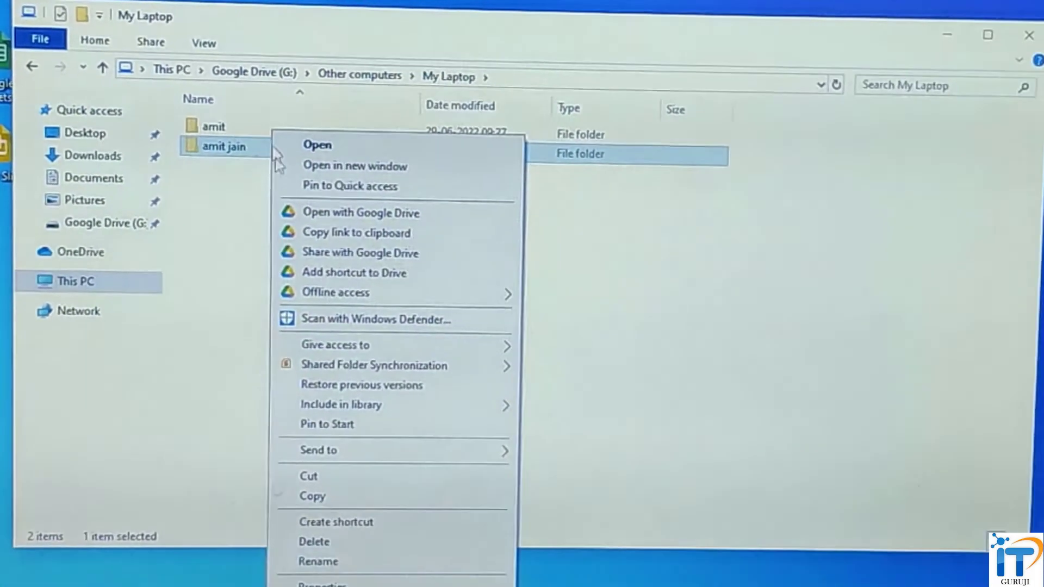
pyautogui.moveTo(347, 446)
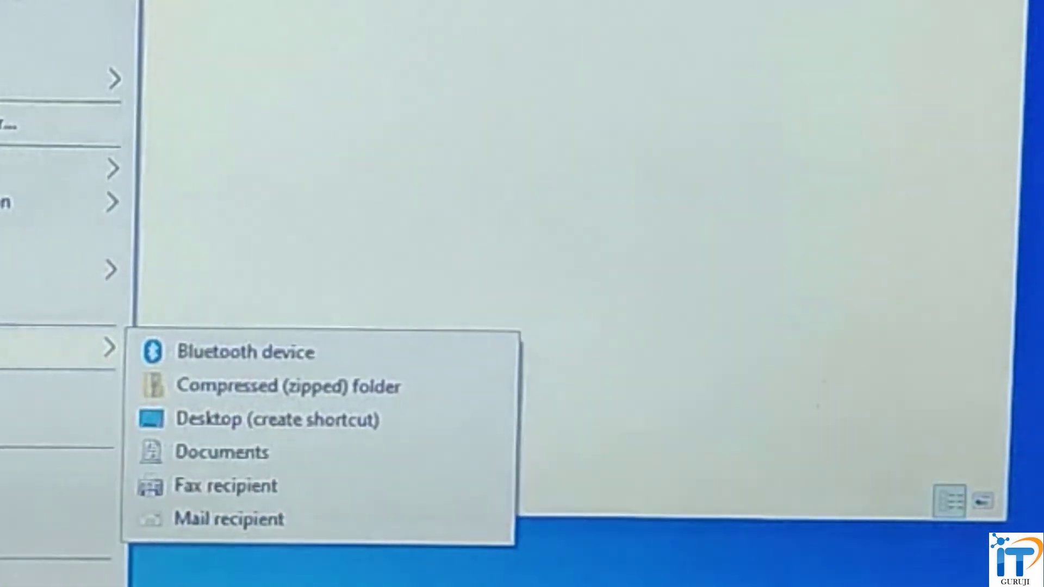
pyautogui.click(371, 429)
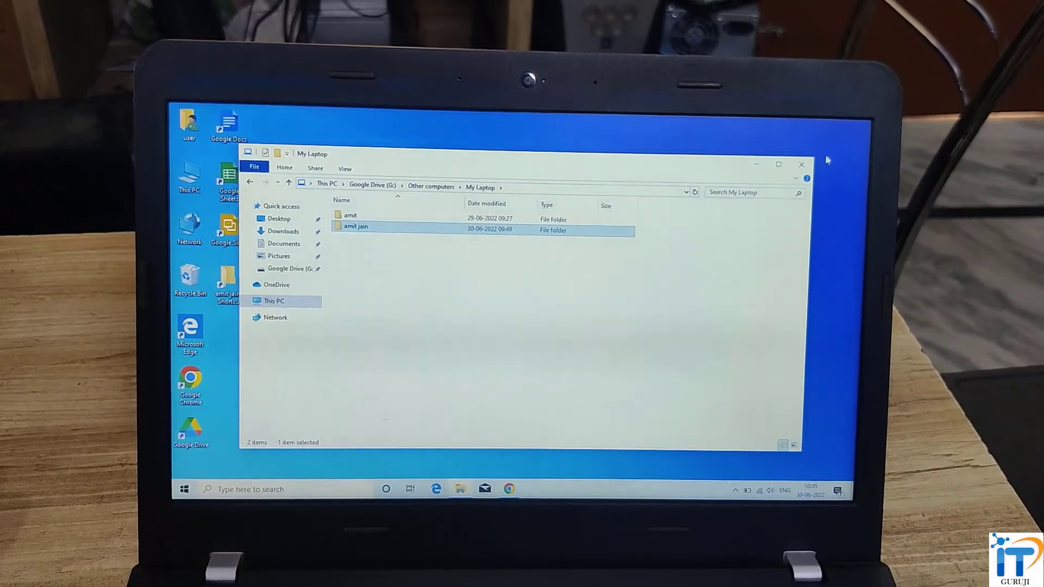
pyautogui.click(804, 166)
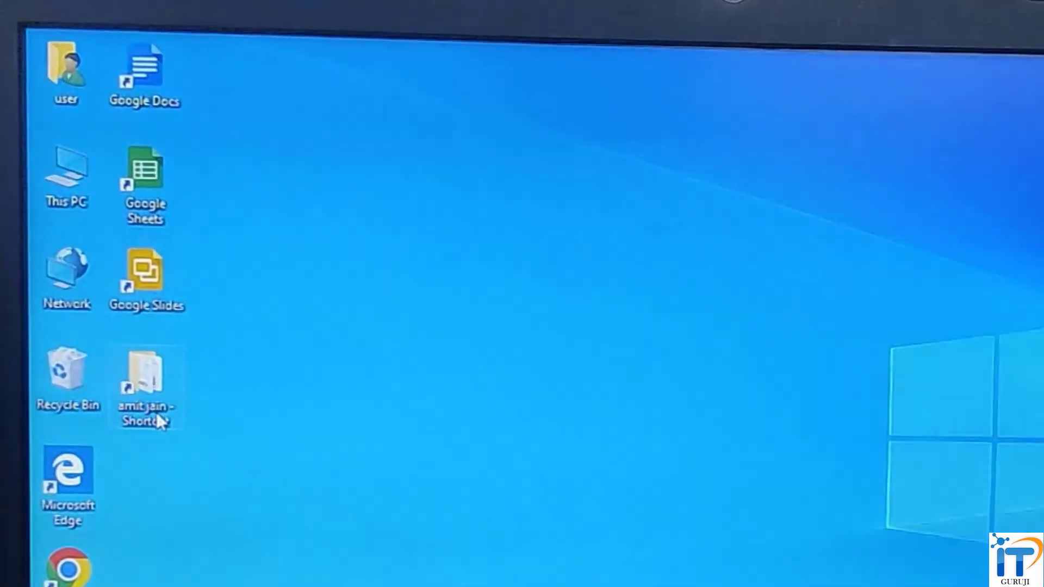
# Open amit jain through its desktop shortcut and select the work workbook.
pyautogui.doubleClick(144, 392)
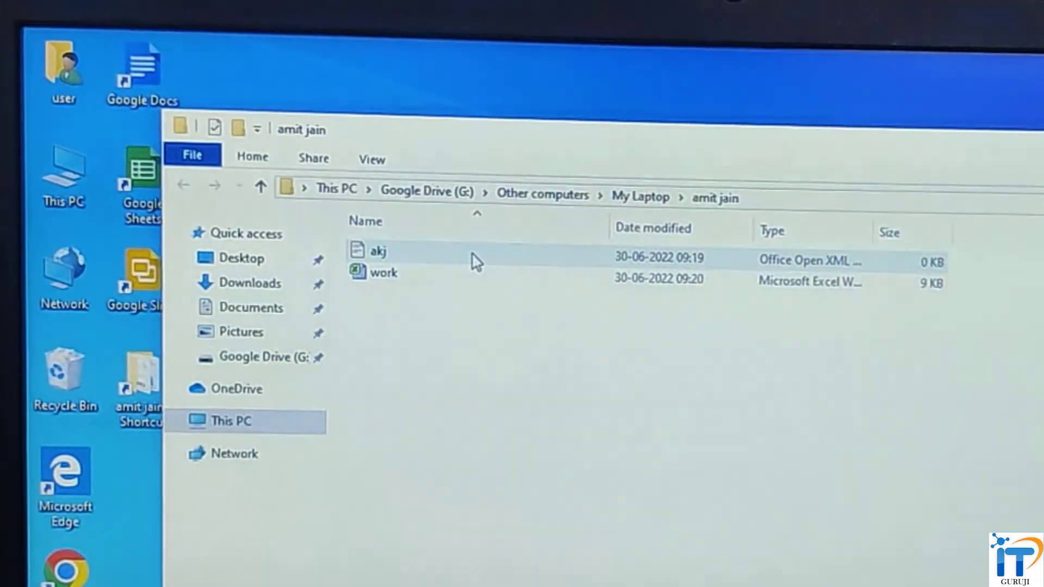
pyautogui.moveTo(472, 294); pyautogui.dragTo(473, 258)
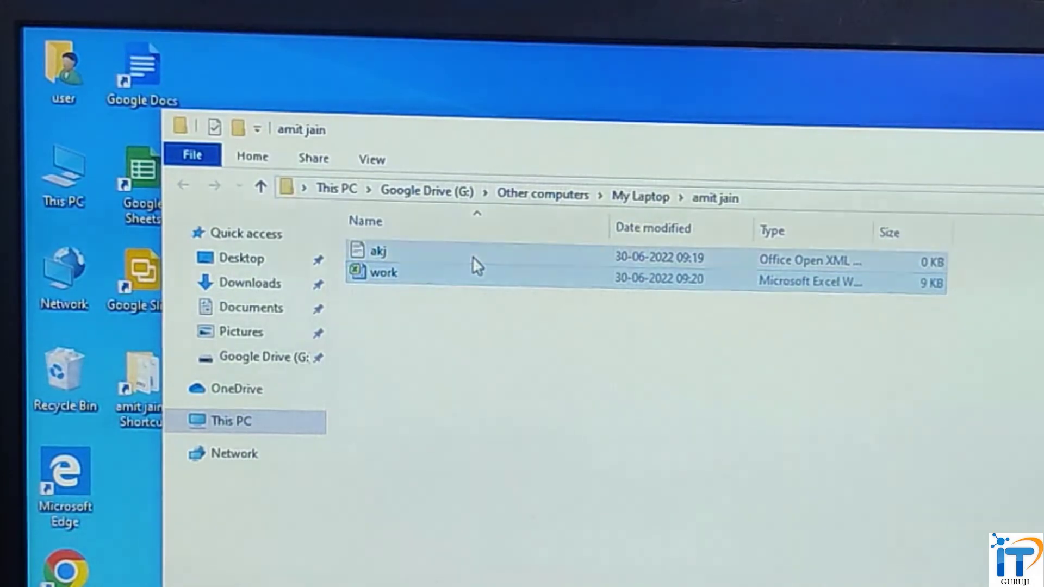
pyautogui.click(482, 280)
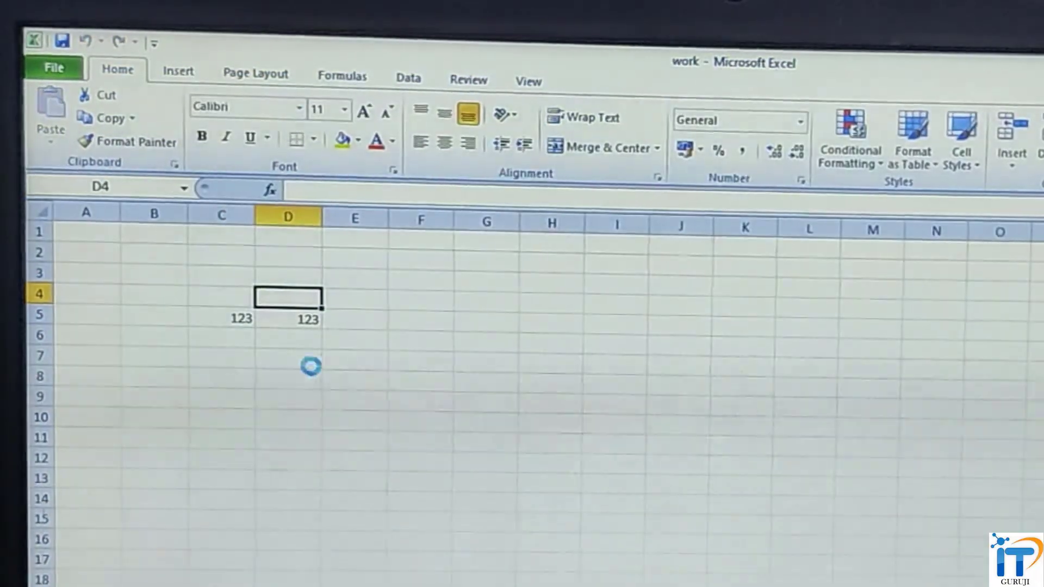
# Enter 456 into cells F5 and H5 of the work sheet.
pyautogui.click(305, 321)
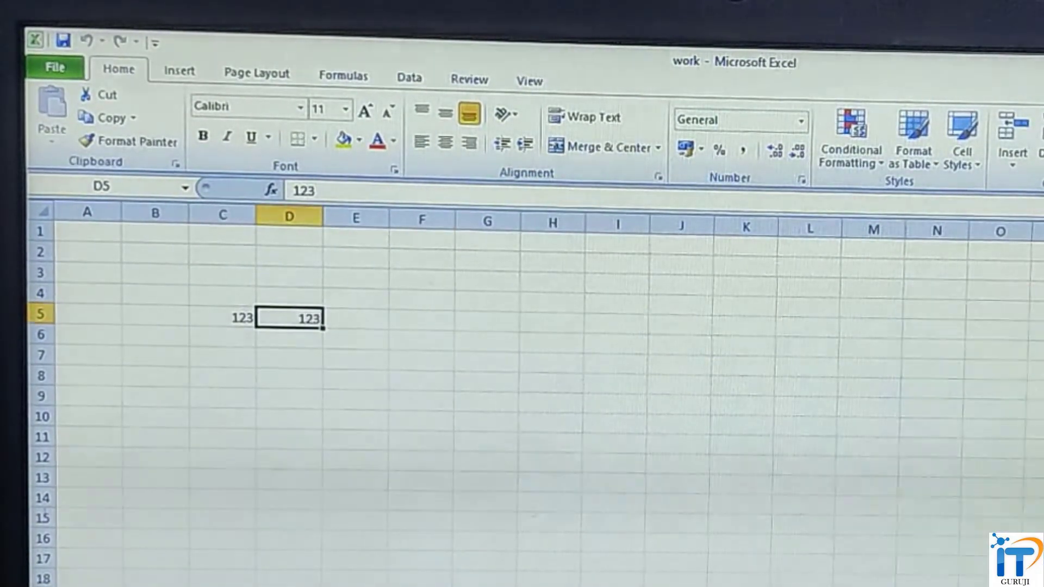
pyautogui.click(247, 353)
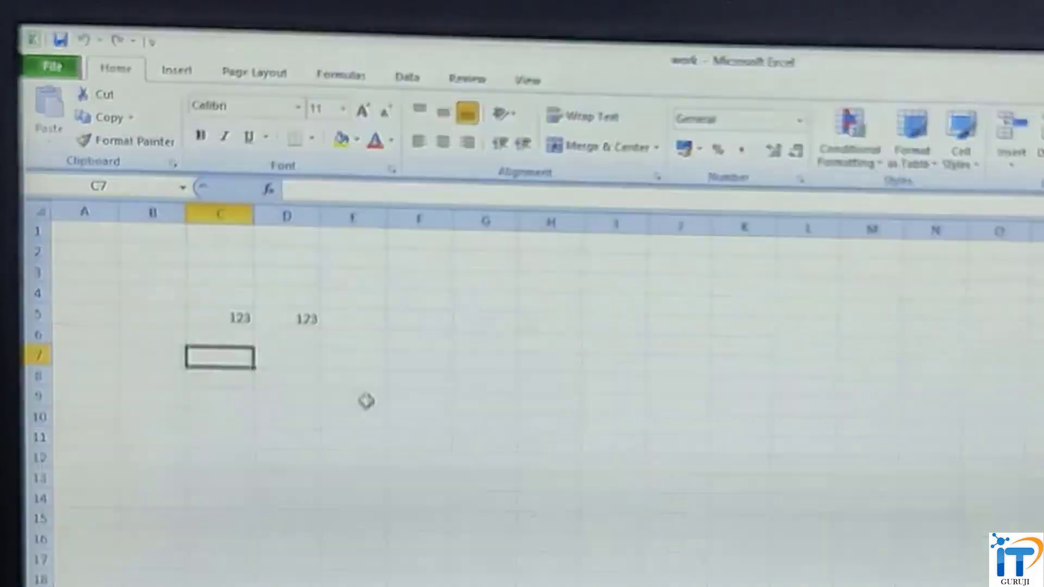
pyautogui.click(431, 321)
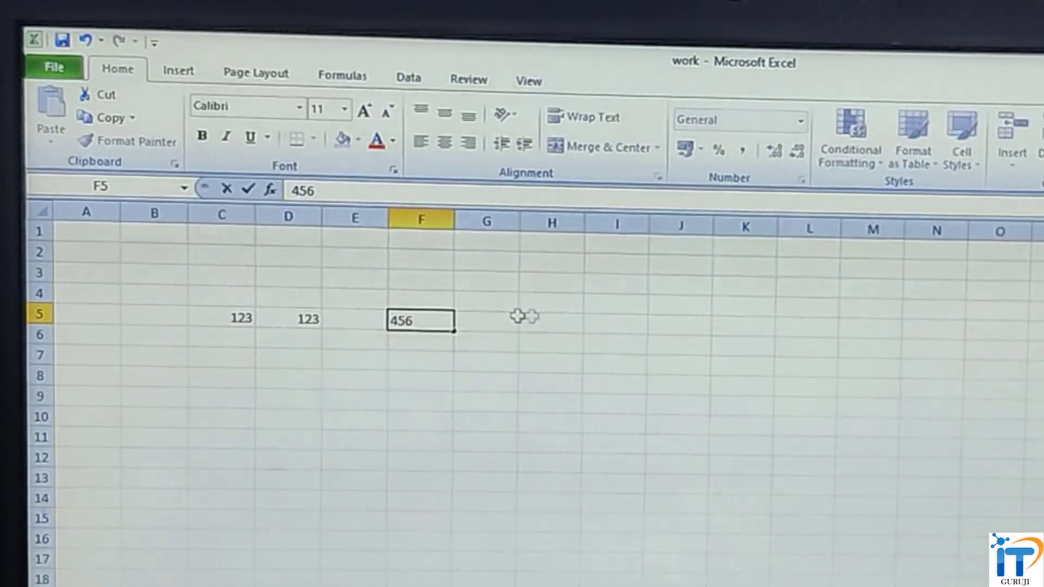
pyautogui.click(562, 324)
pyautogui.write('456')
pyautogui.click(644, 383)
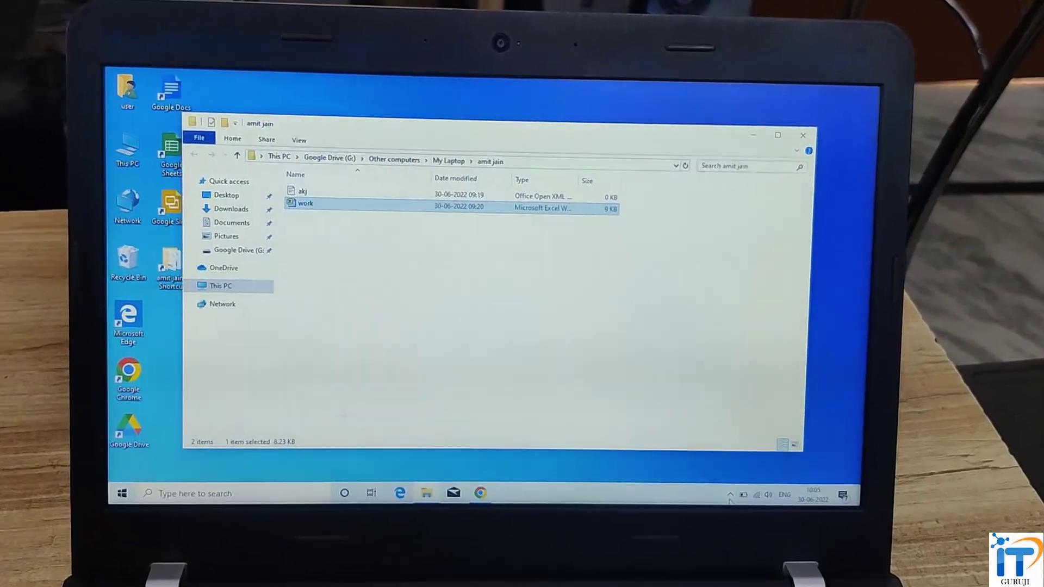
# Check Drive's activity shows work.xlsx synced, then close the File Explorer window.
pyautogui.click(753, 541)
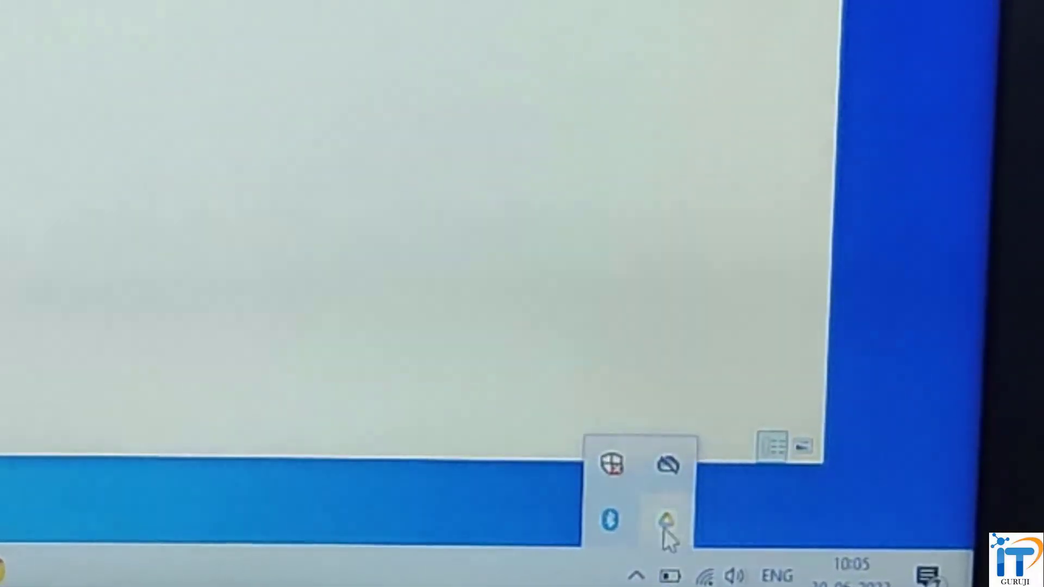
pyautogui.click(664, 530)
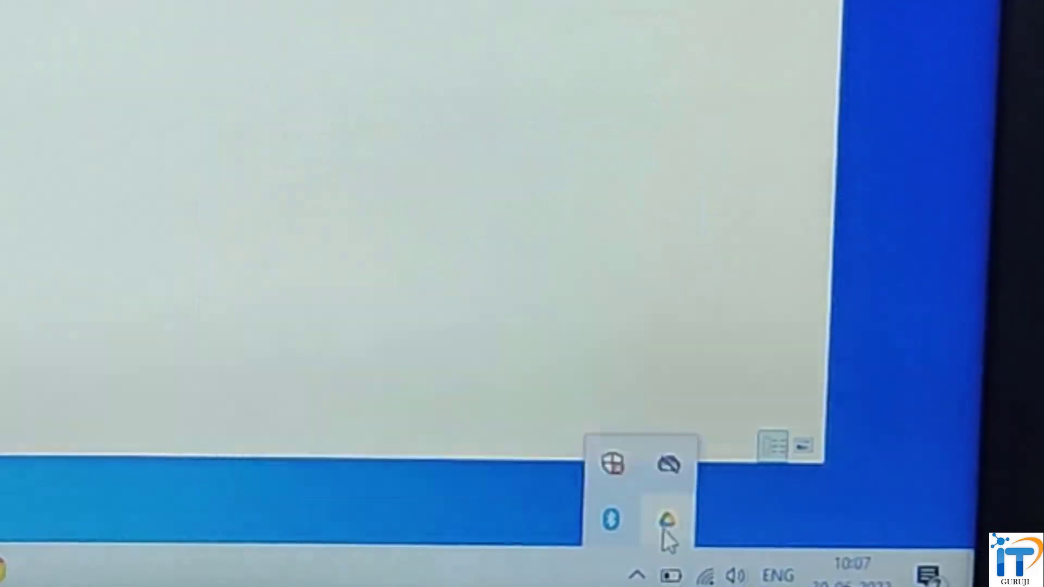
pyautogui.click(664, 531)
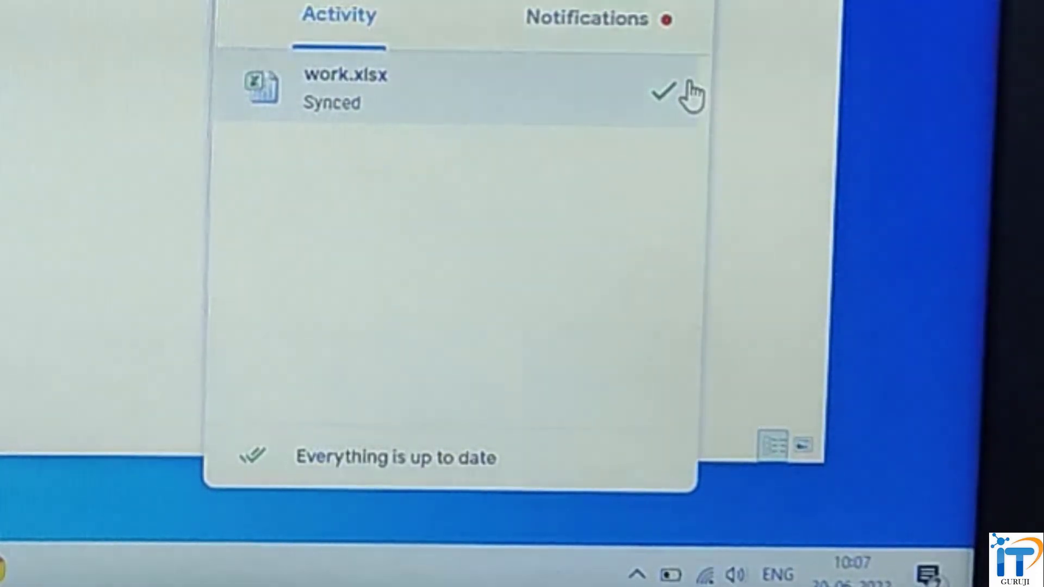
pyautogui.click(32, 170)
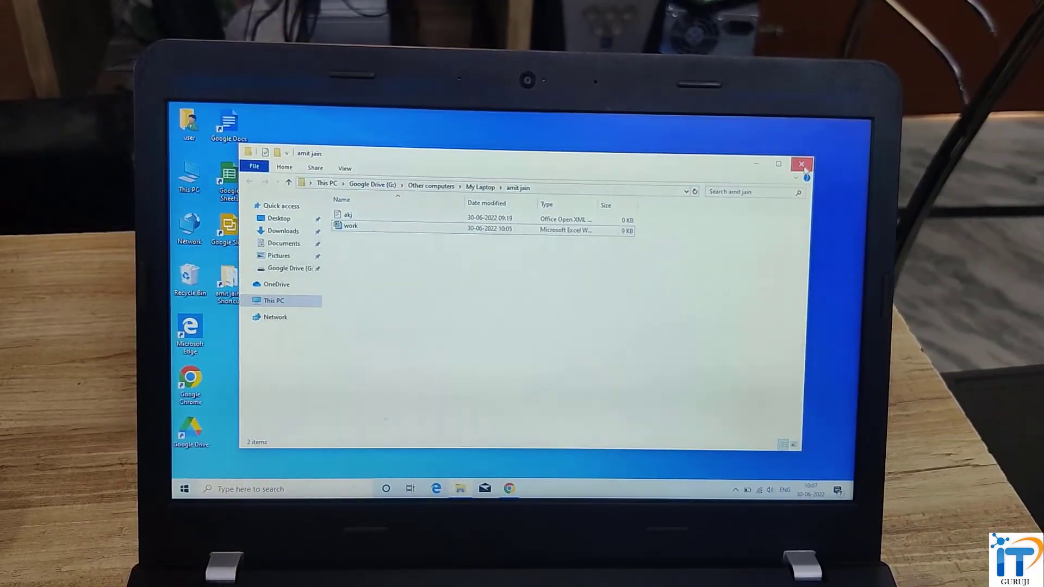
pyautogui.hotkey('alt', 'F4')
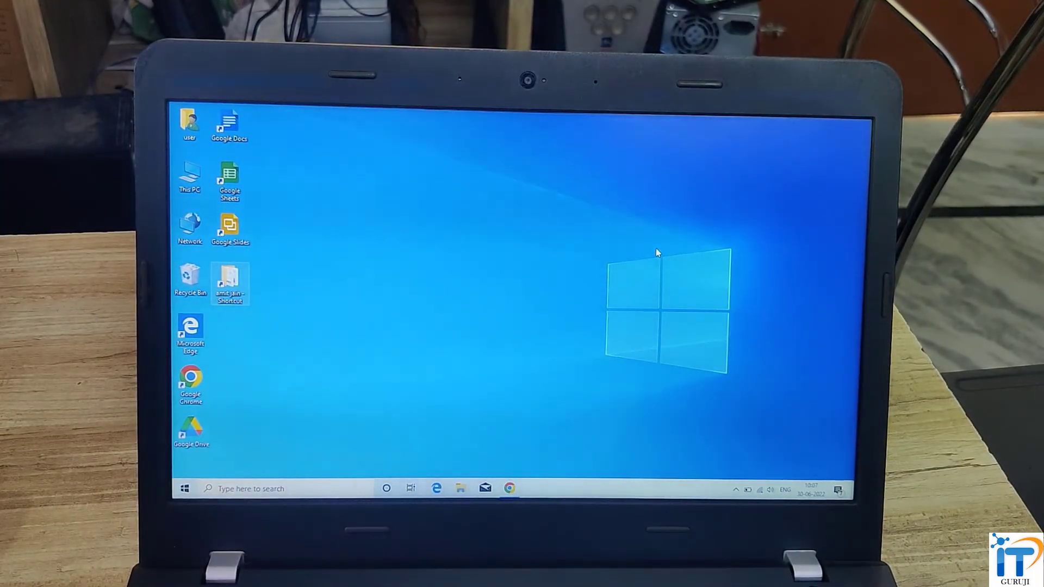
# Refresh the Windows desktop.
pyautogui.rightClick(494, 236)
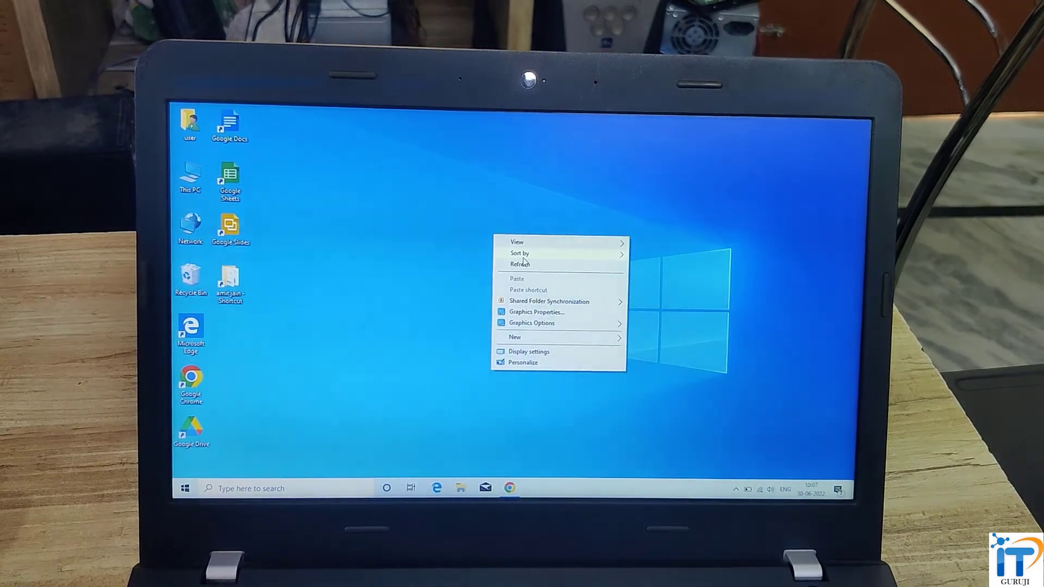
pyautogui.click(527, 265)
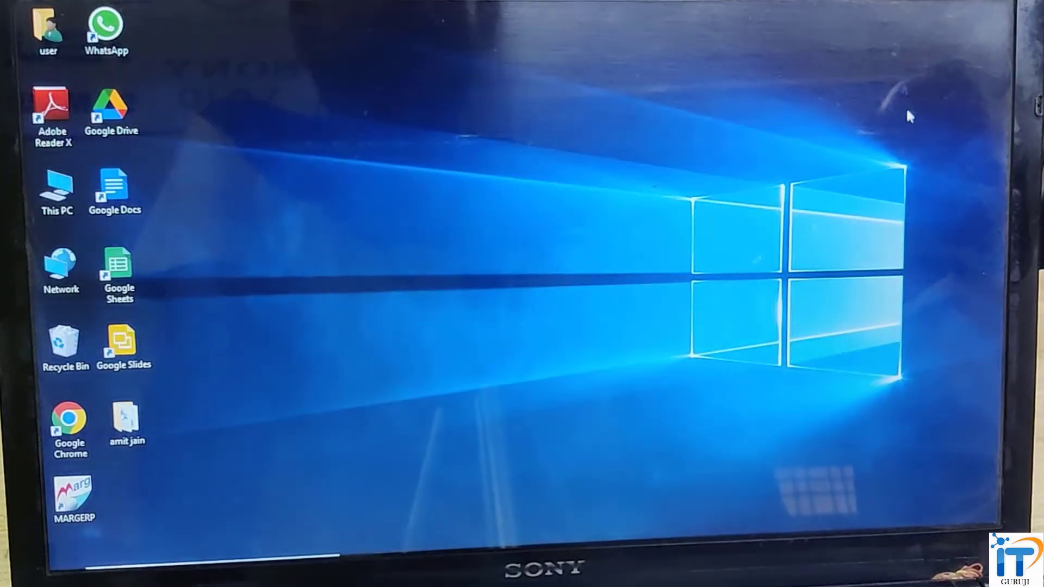
# Refresh the desktop and open work.xlsx from the amit jain folder in Excel.
pyautogui.rightClick(659, 41)
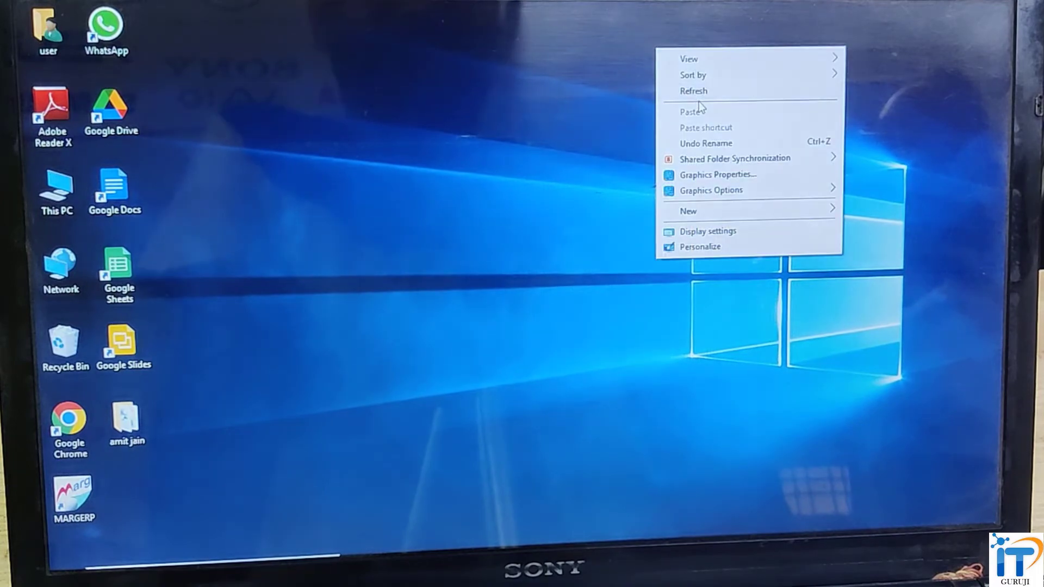
pyautogui.click(699, 98)
pyautogui.doubleClick(130, 421)
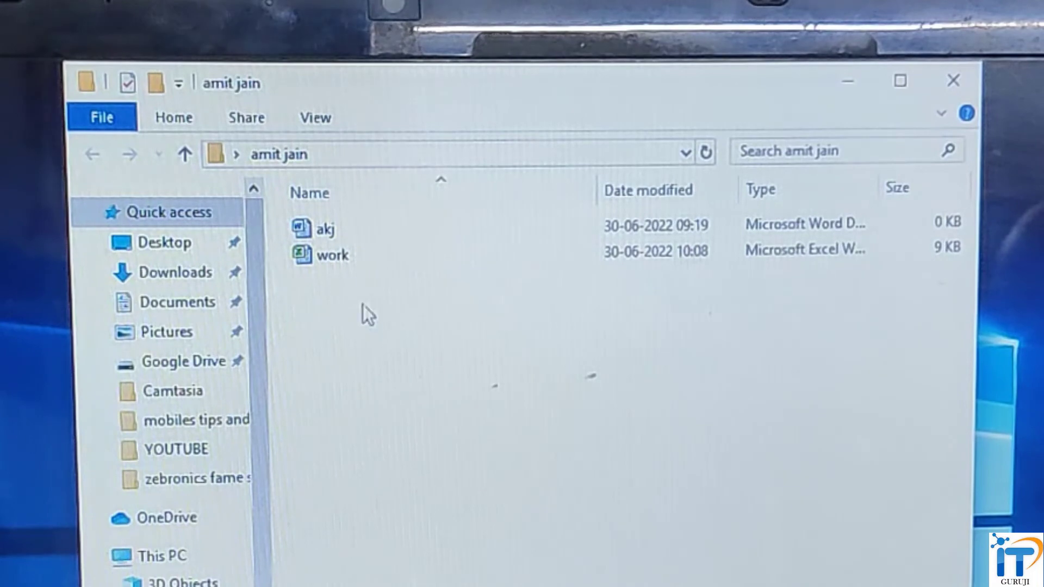
pyautogui.click(342, 267)
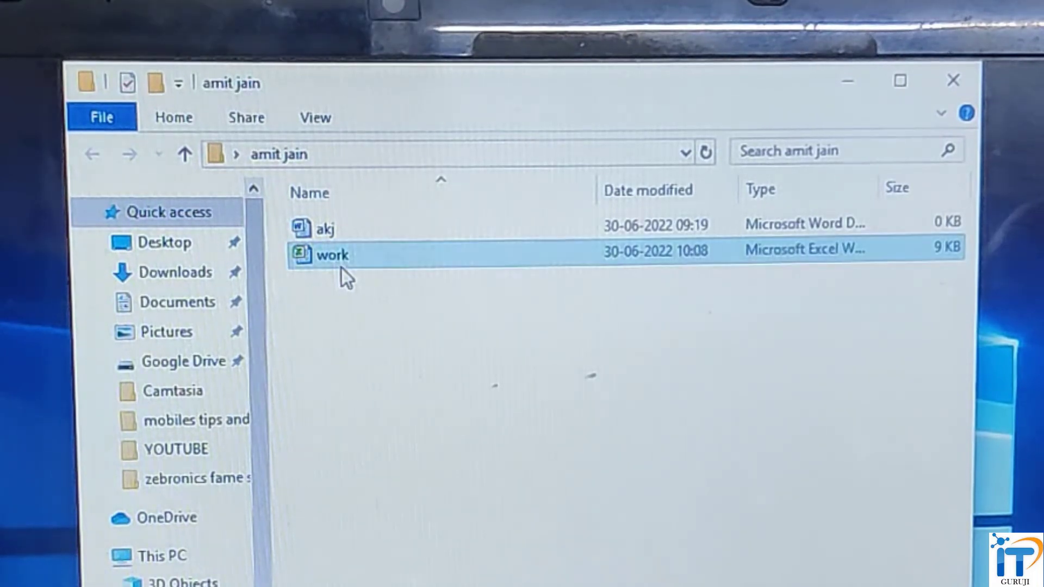
pyautogui.doubleClick(353, 259)
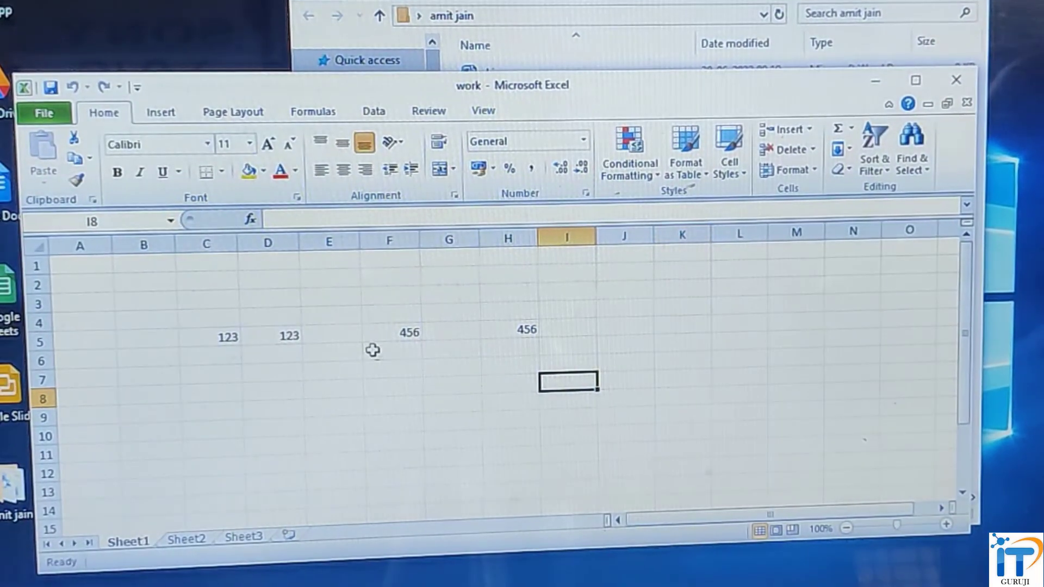
# Verify cells F5 and H5 both show the synced value 456.
pyautogui.click(402, 335)
pyautogui.click(526, 330)
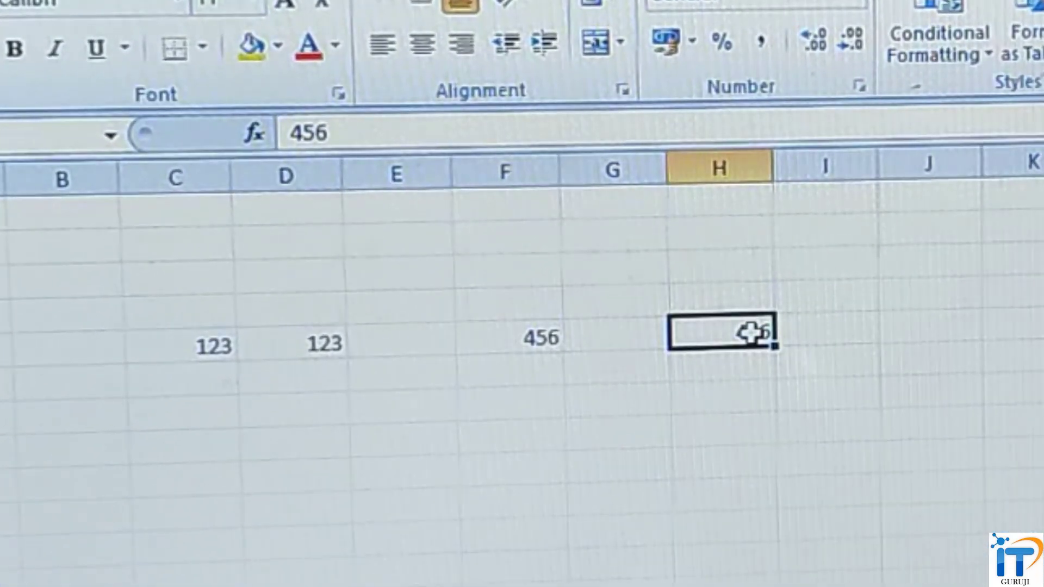
pyautogui.click(513, 351)
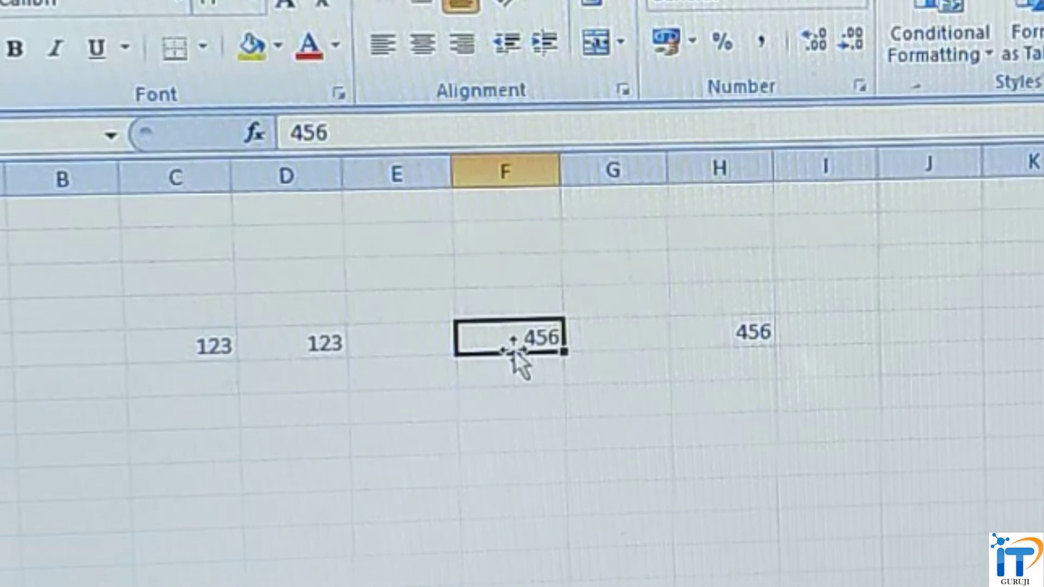
pyautogui.click(736, 333)
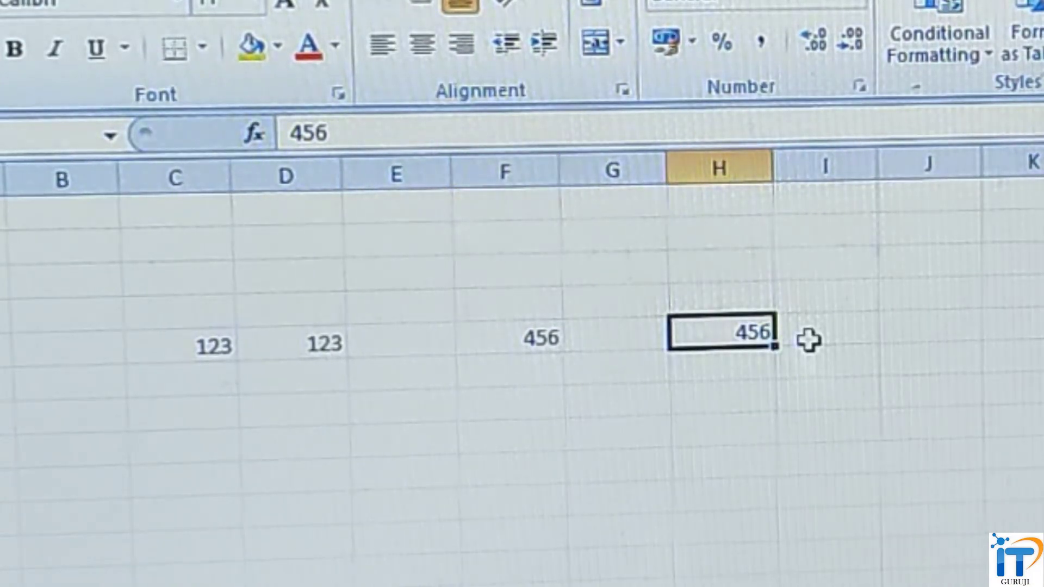